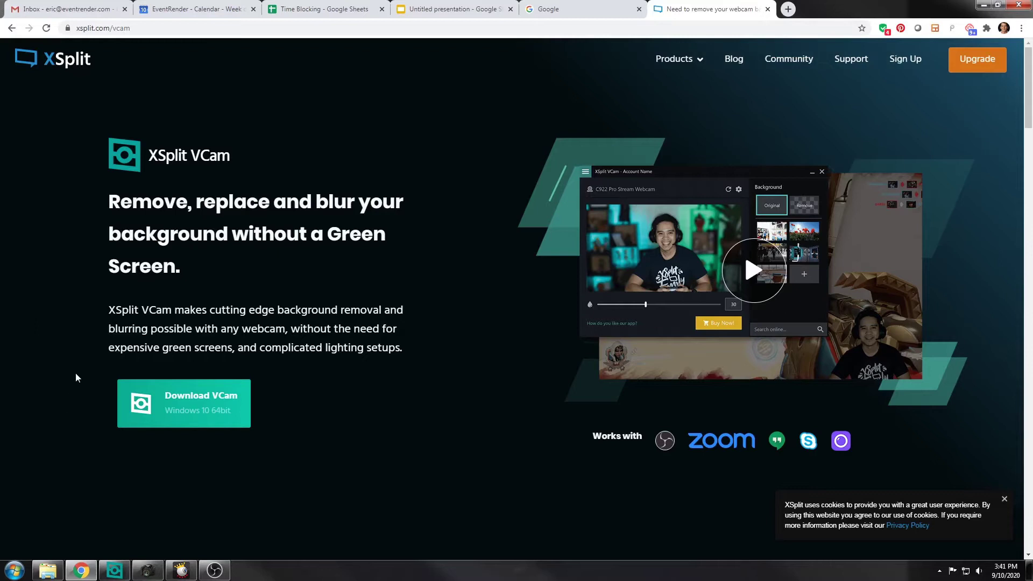
Bring up the XSplit VCam window and minimise the browser behind it
{"action": "left_click", "coordinate": [114, 569]}
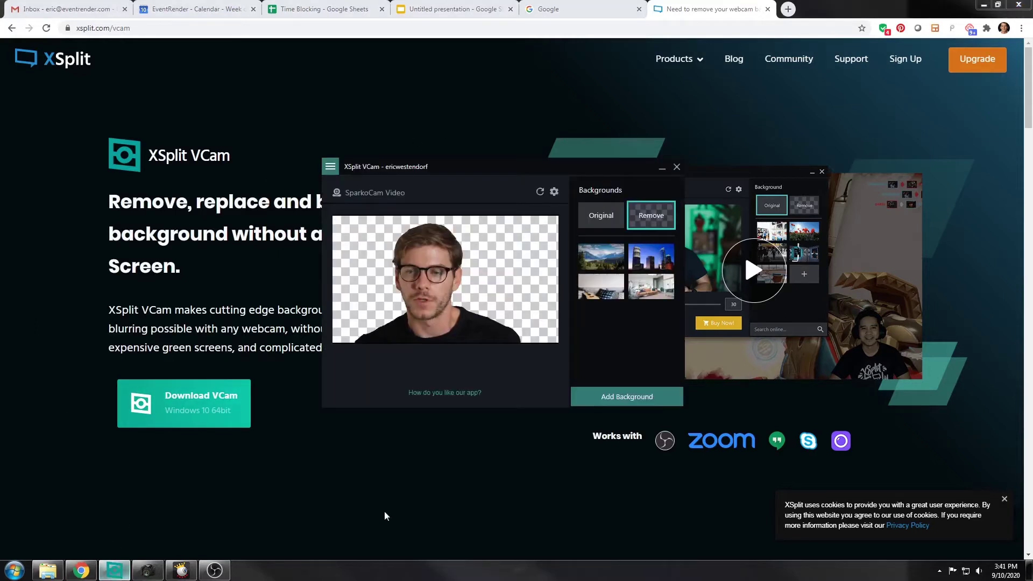
{"action": "left_click", "coordinate": [983, 5]}
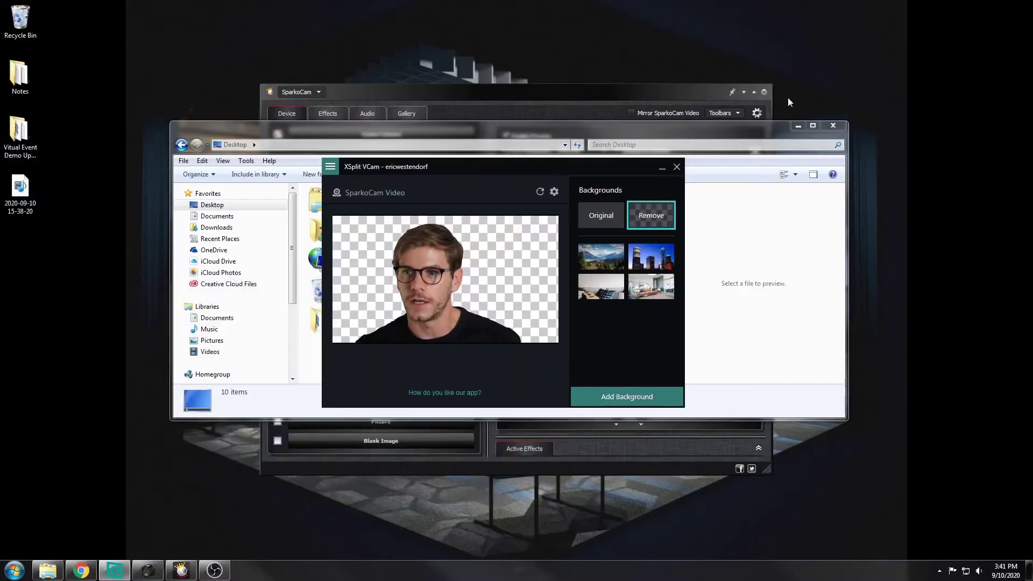
{"action": "left_click_drag", "start_coordinate": [543, 168], "coordinate": [547, 173]}
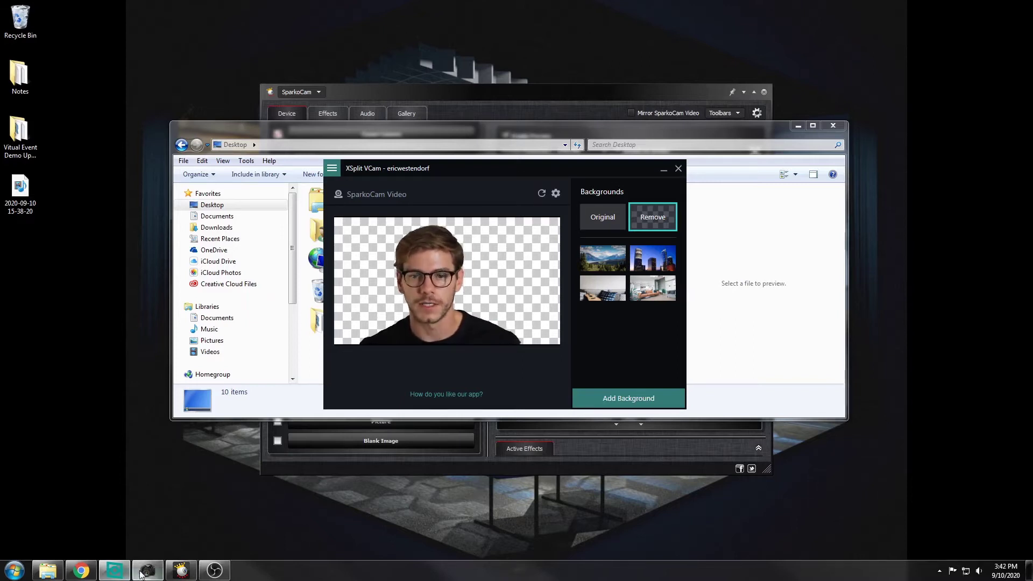
Search the web for "obs" in a new browser tab and view the OBS Studio homepage with its download options
{"action": "left_click", "coordinate": [82, 571]}
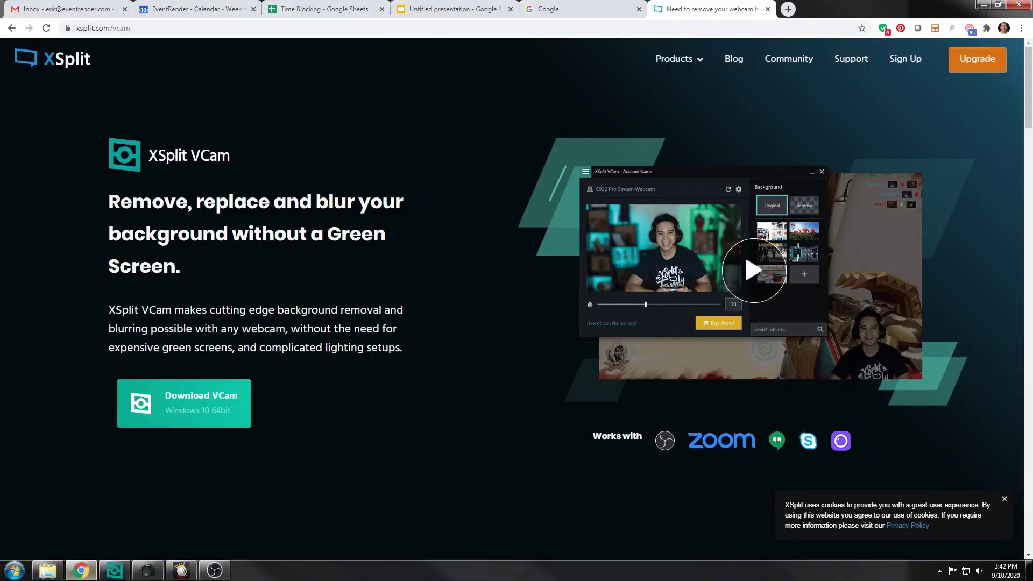
{"action": "left_click", "coordinate": [783, 10]}
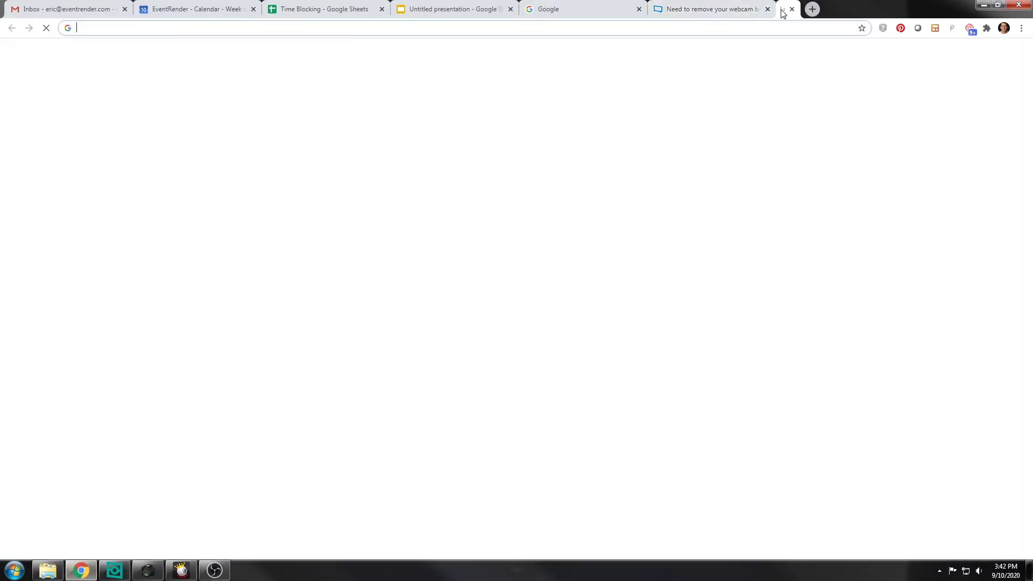
{"action": "type", "text": "obs"}
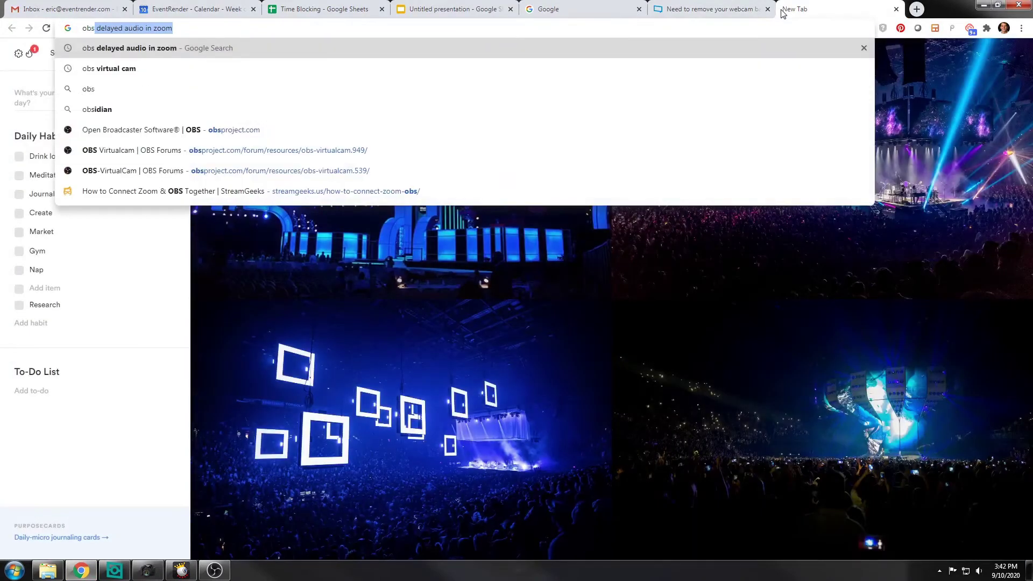
{"action": "key", "text": "Return"}
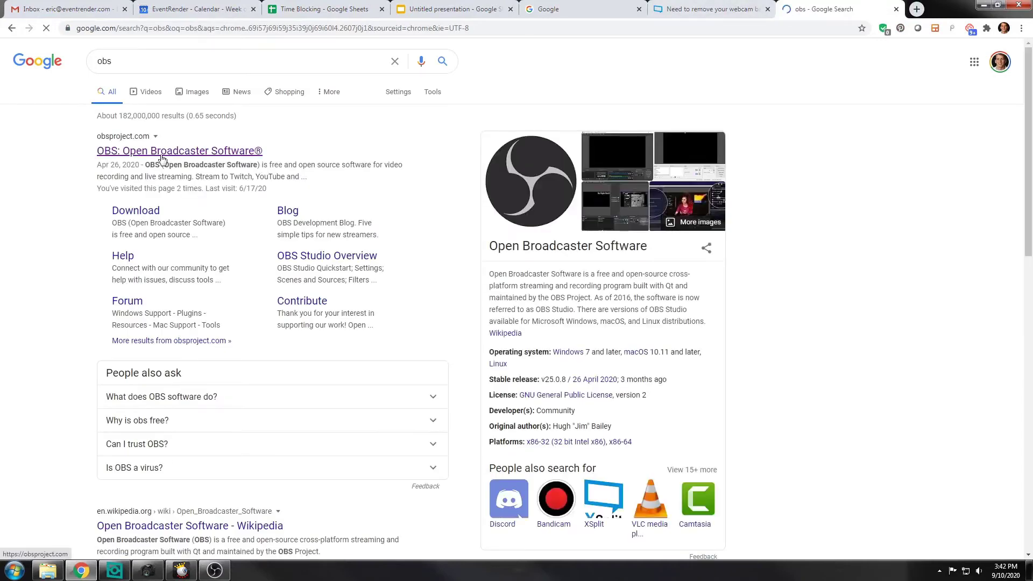
{"action": "left_click", "coordinate": [161, 153]}
{"action": "scroll", "coordinate": [143, 226], "scroll_direction": "down", "scroll_amount": 7}
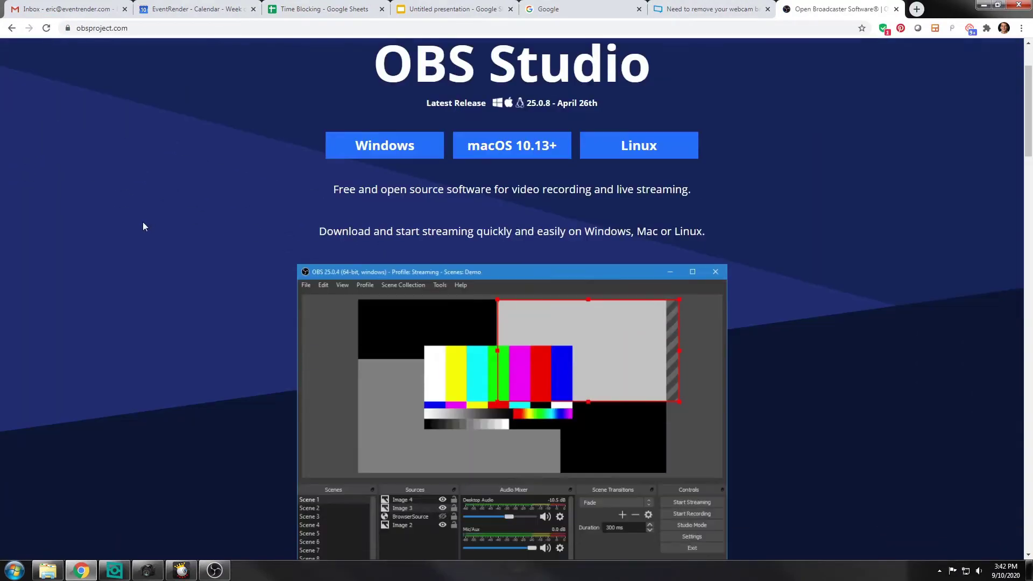
{"action": "scroll", "coordinate": [144, 224], "scroll_direction": "up", "scroll_amount": 4}
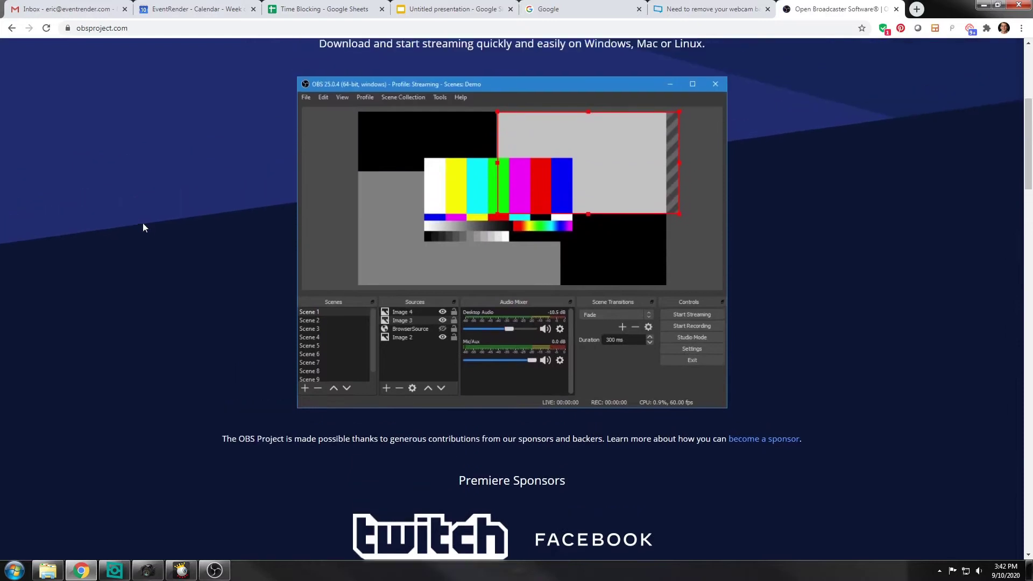
{"action": "scroll", "coordinate": [143, 222], "scroll_direction": "up", "scroll_amount": 3}
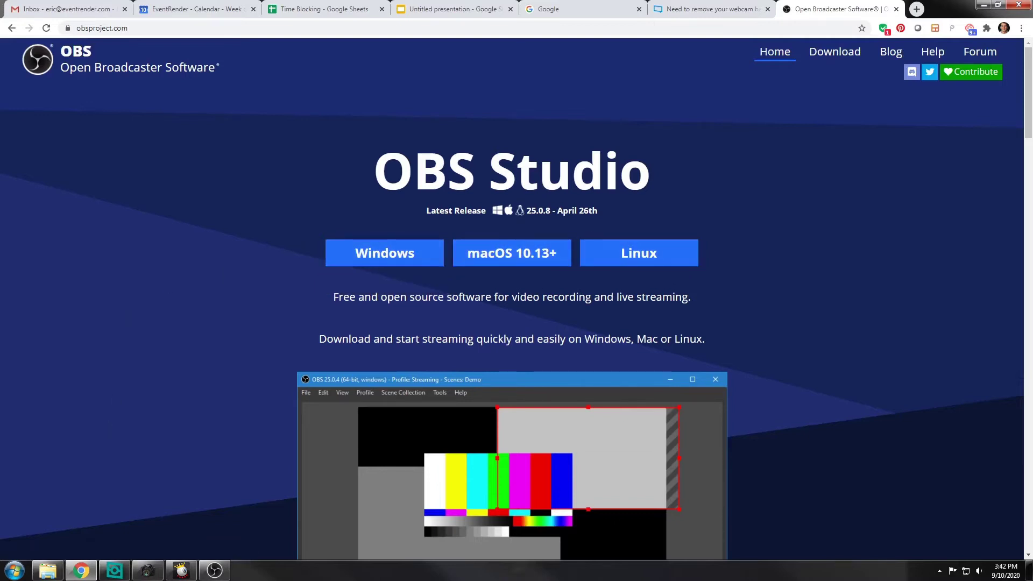
Switch to OBS Studio and select the Conversation scene
{"action": "key", "text": "alt+Tab"}
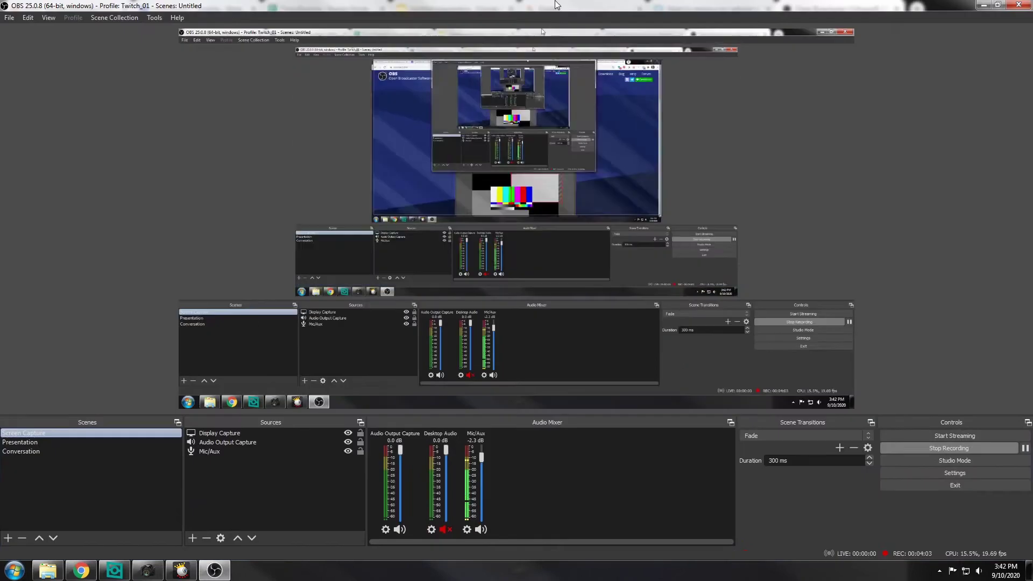
{"action": "left_click", "coordinate": [66, 452]}
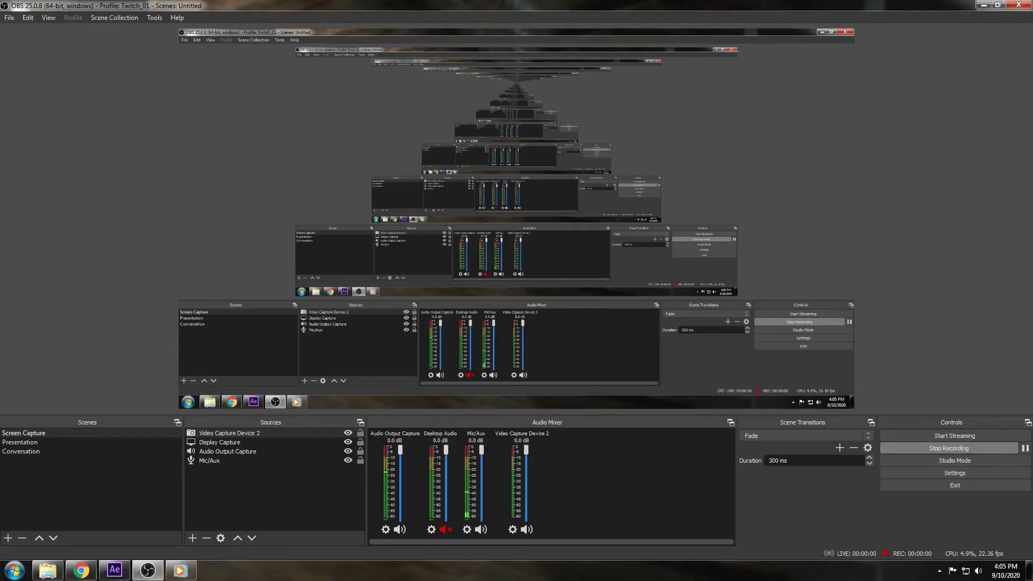
Add a new Video Capture Device source to the Screen Capture scene with XSplit VCam as its device
{"action": "left_click", "coordinate": [273, 486]}
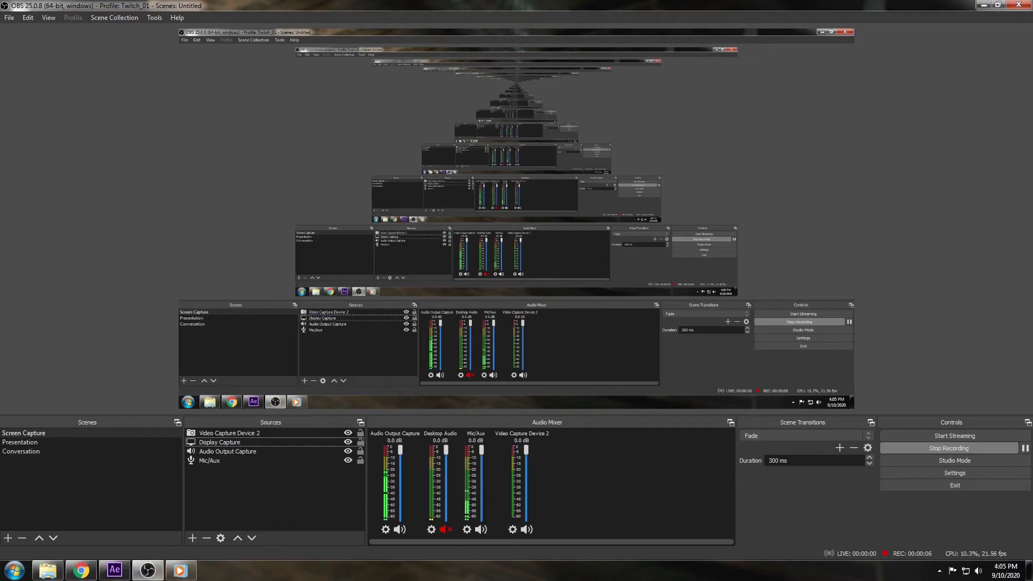
{"action": "left_click", "coordinate": [242, 502]}
{"action": "left_click", "coordinate": [193, 537]}
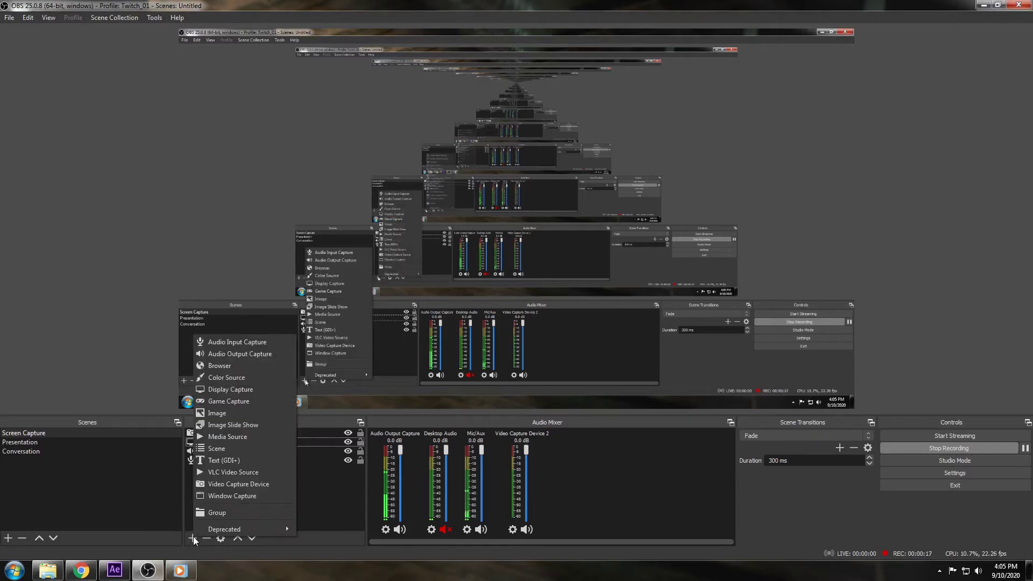
{"action": "left_click", "coordinate": [232, 484]}
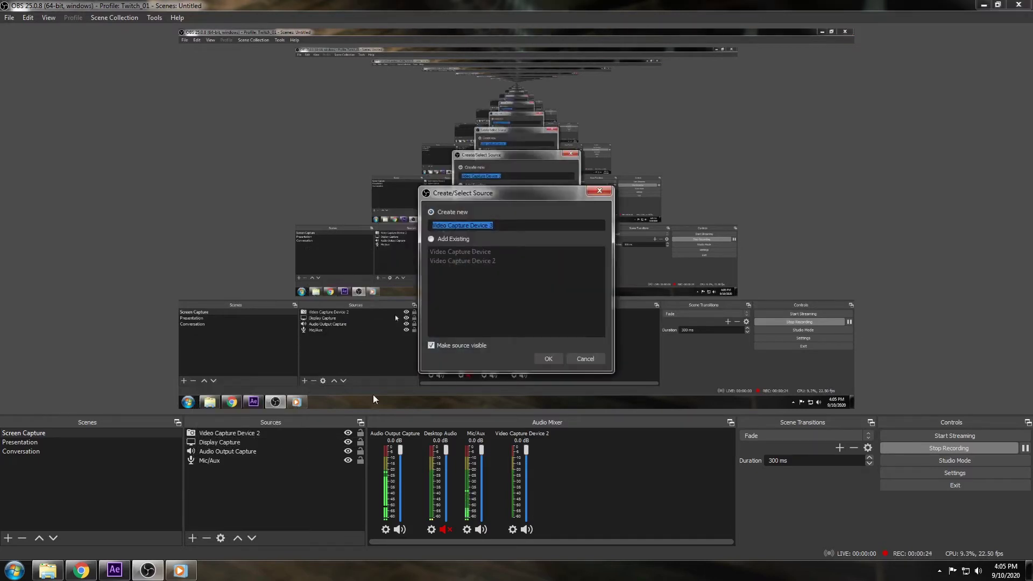
{"action": "left_click", "coordinate": [544, 360]}
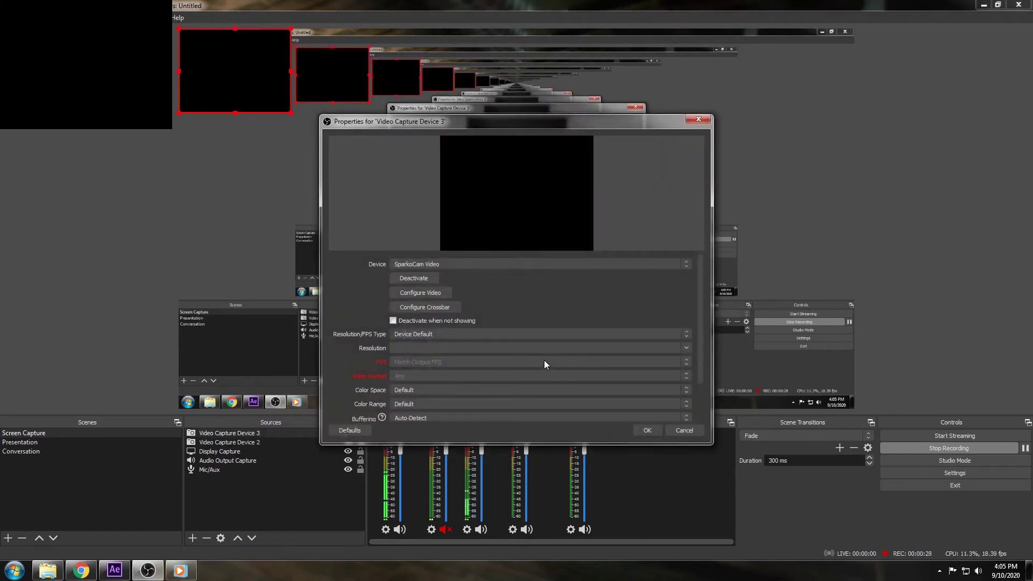
{"action": "left_click", "coordinate": [479, 265]}
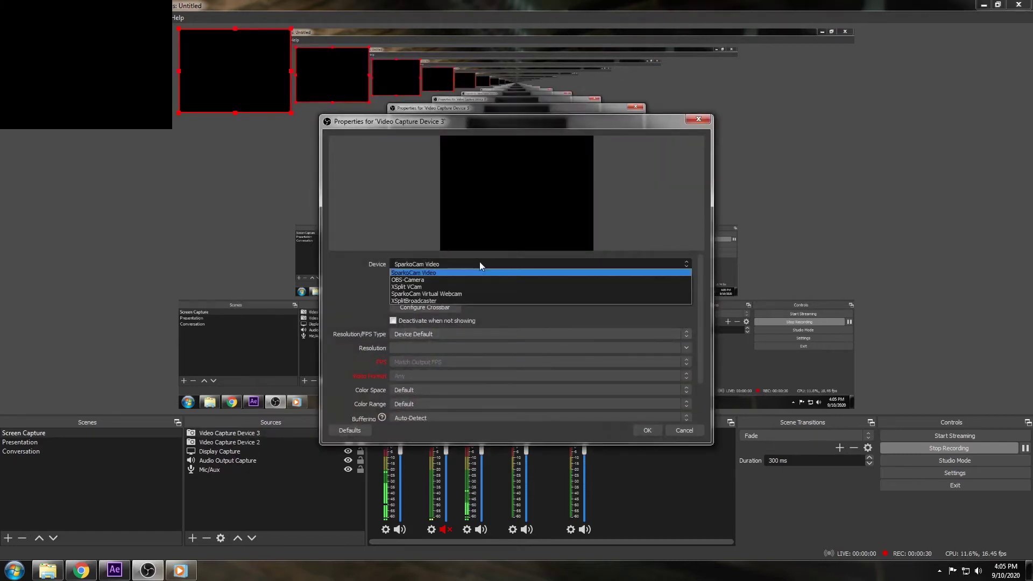
{"action": "left_click", "coordinate": [425, 286]}
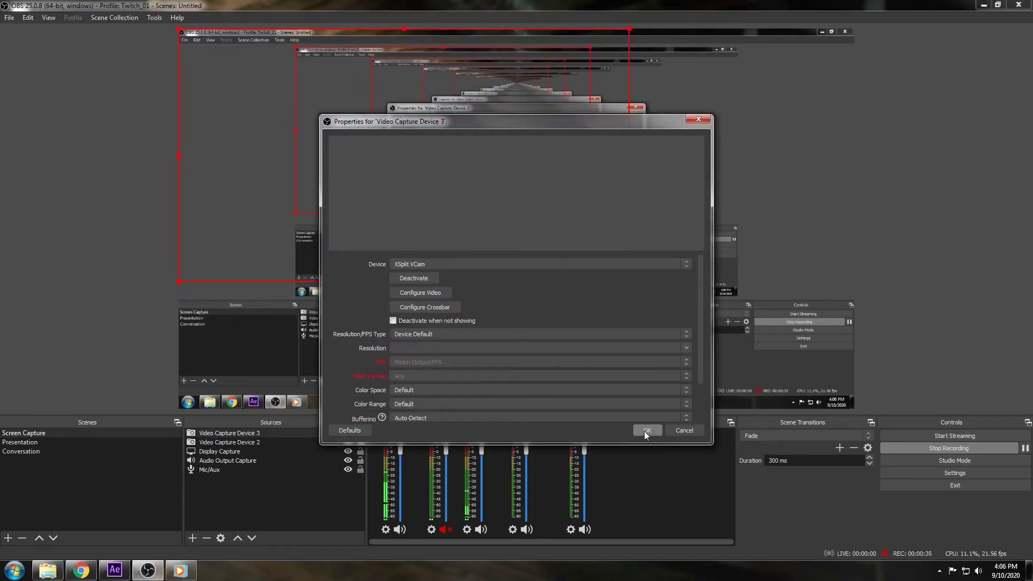
{"action": "left_click", "coordinate": [644, 431]}
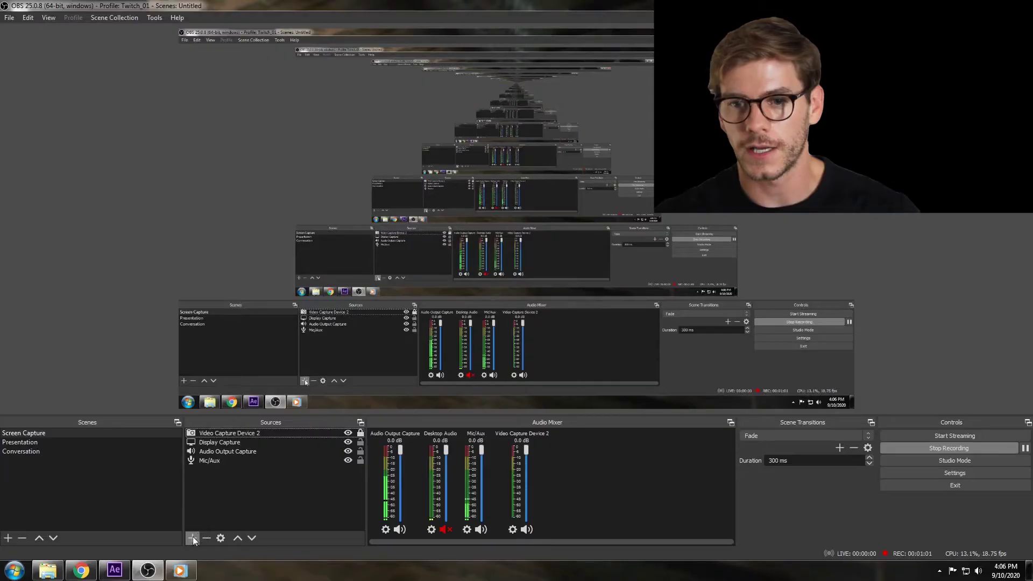
Create a new Image source in the Screen Capture scene and start browsing for its image file
{"action": "left_click", "coordinate": [192, 537]}
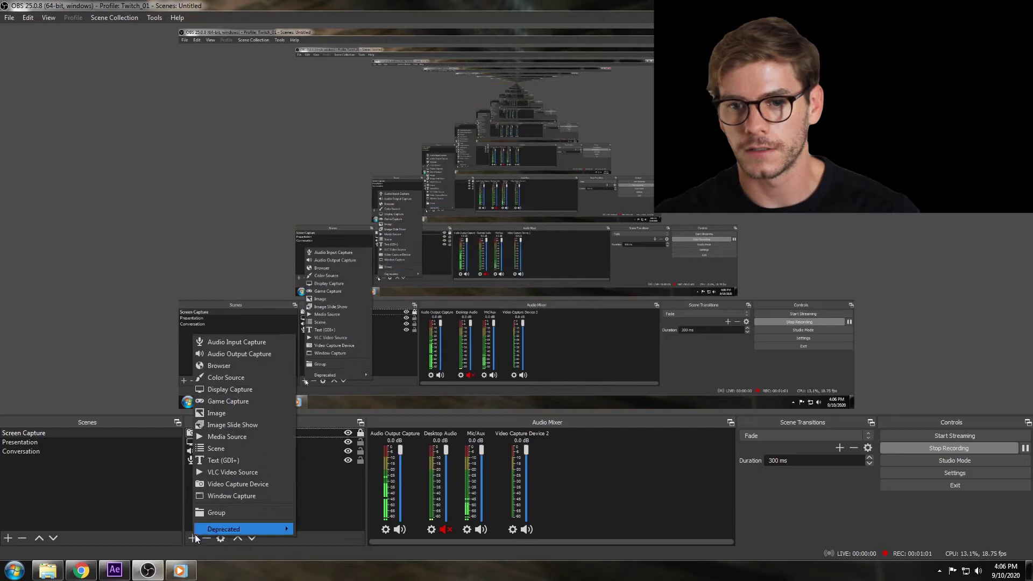
{"action": "left_click", "coordinate": [216, 413]}
{"action": "left_click", "coordinate": [541, 357]}
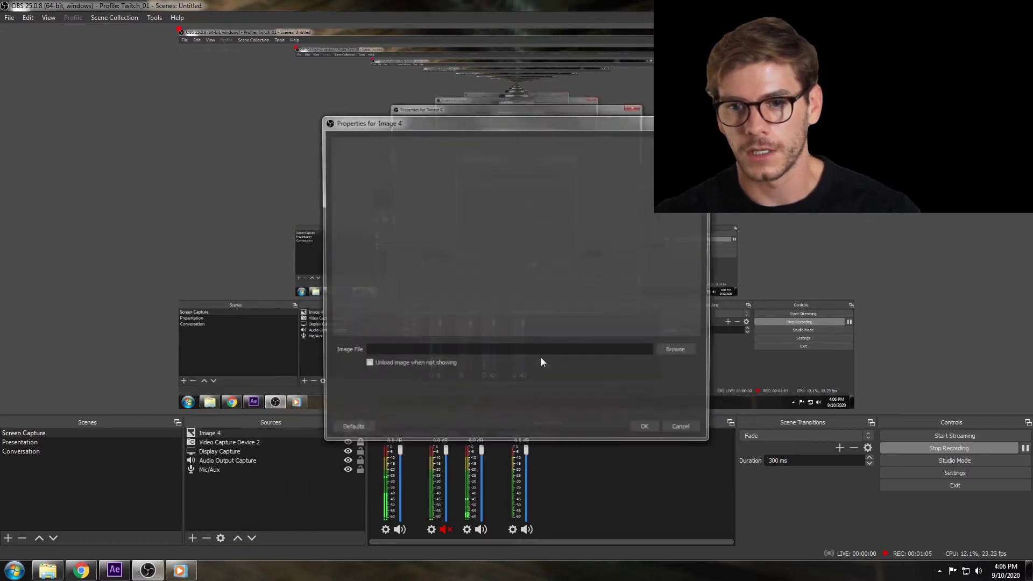
{"action": "left_click", "coordinate": [669, 350]}
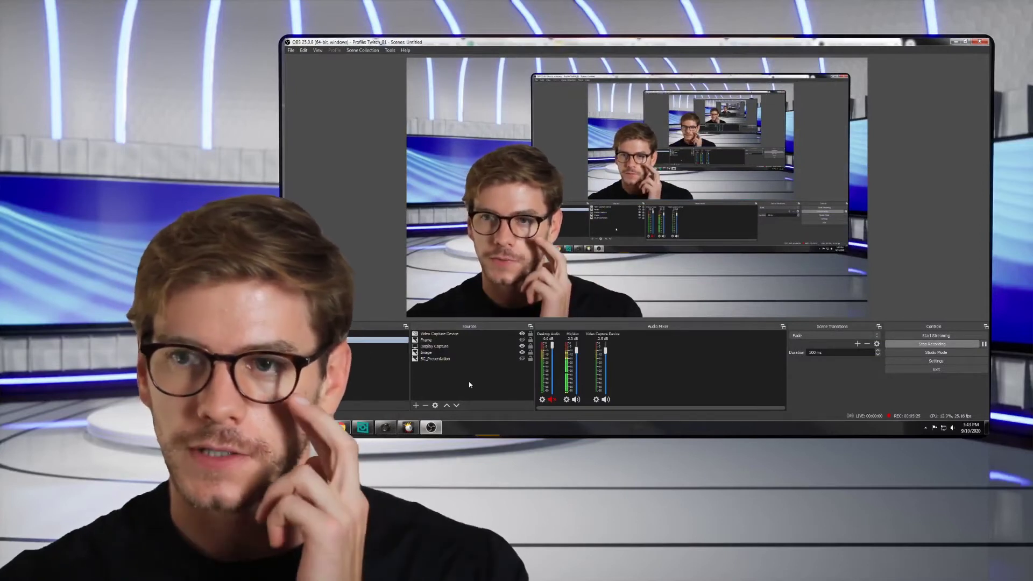
Examine the Video Capture Device and Frame sources of the presentation layout by selecting each one
{"action": "left_click", "coordinate": [444, 341]}
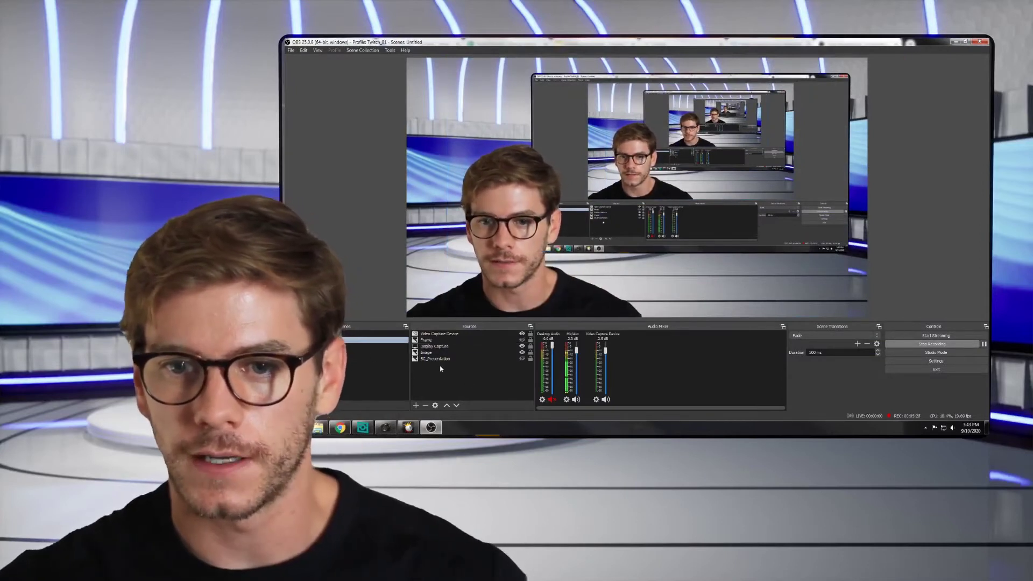
{"action": "left_click", "coordinate": [449, 334]}
{"action": "left_click", "coordinate": [449, 334]}
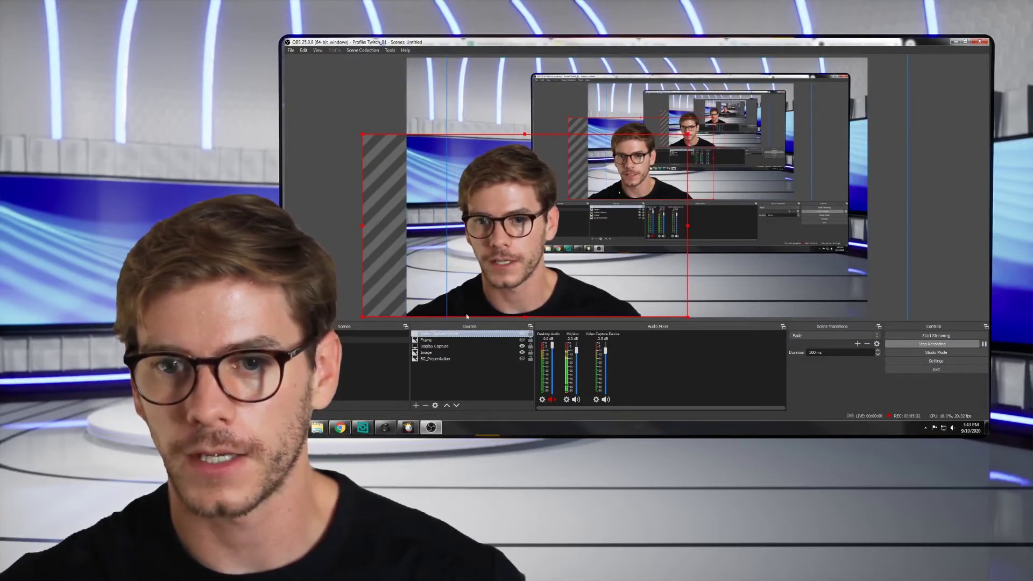
{"action": "left_click", "coordinate": [447, 340]}
{"action": "left_click", "coordinate": [464, 346], "text": "shift"}
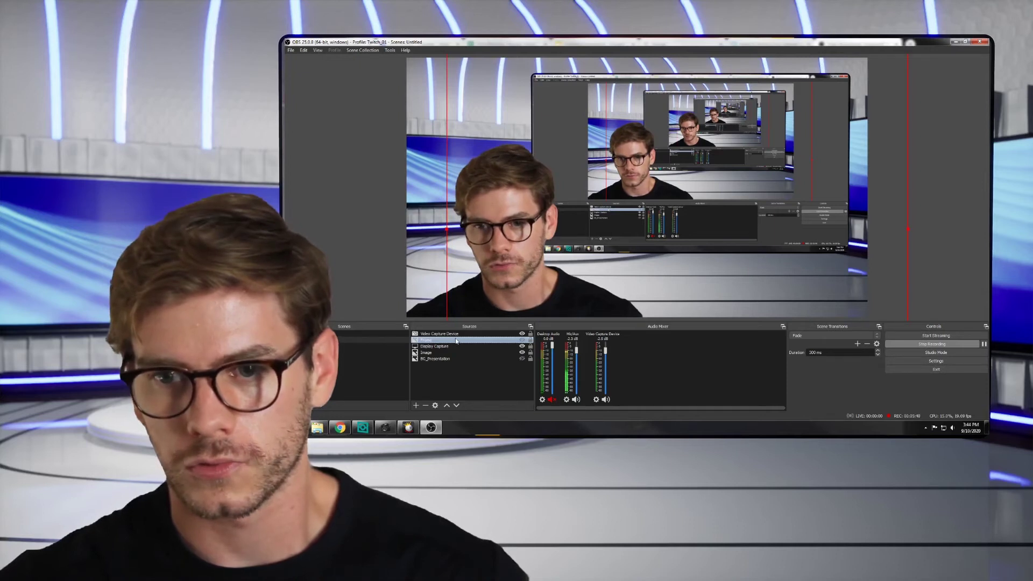
Select the Display Capture source and temporarily move the OBS window aside to show the captured desktop, restoring it to full size
{"action": "left_click", "coordinate": [493, 347]}
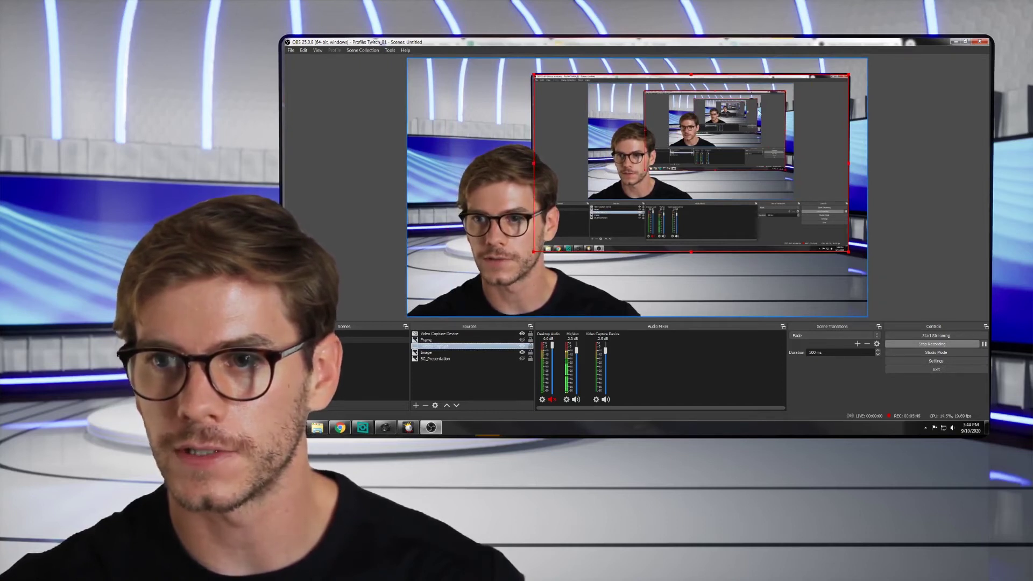
{"action": "left_click_drag", "start_coordinate": [720, 44], "coordinate": [455, 132]}
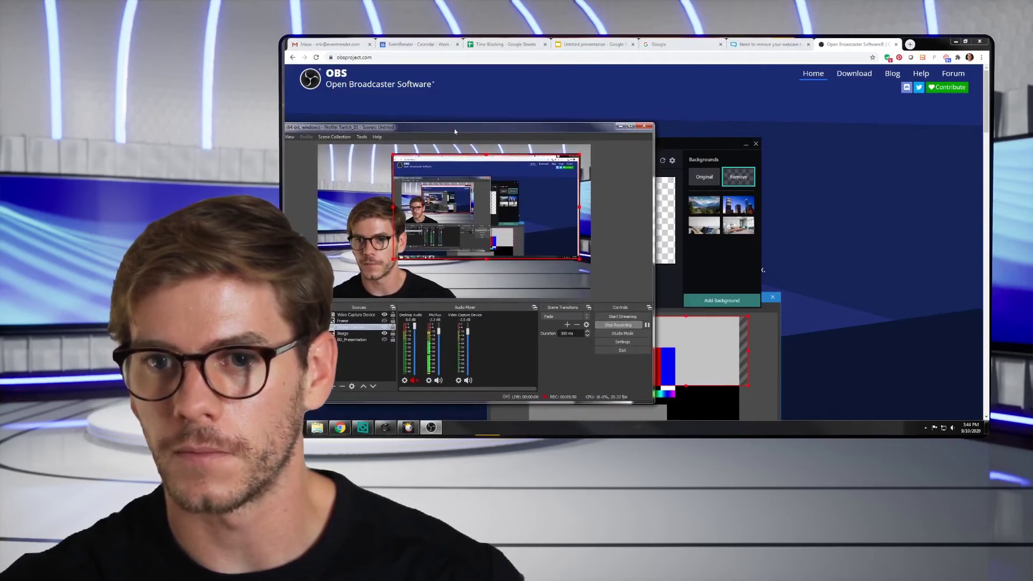
{"action": "left_click_drag", "start_coordinate": [523, 125], "coordinate": [643, 39]}
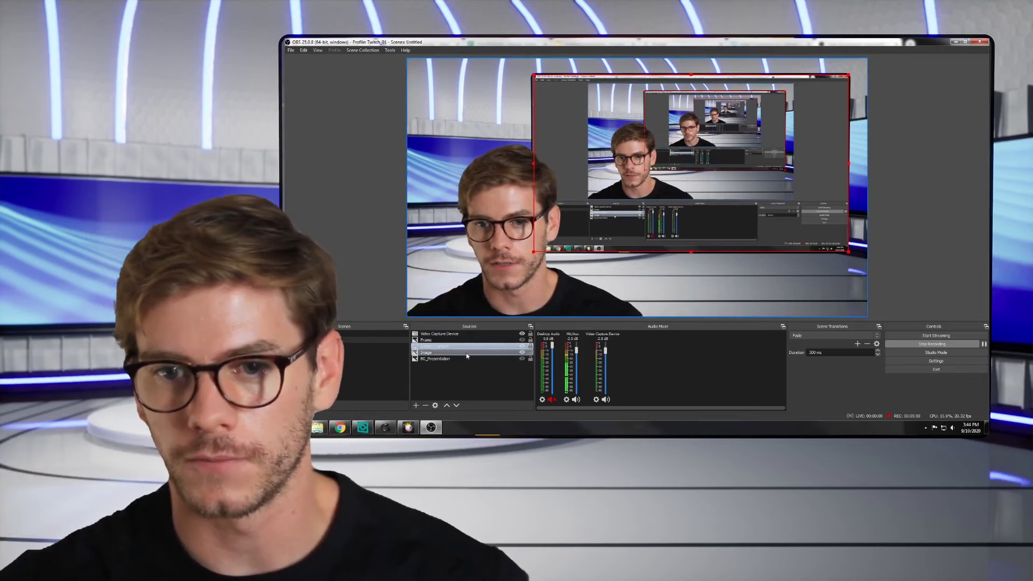
Hide the Image background source and show it again
{"action": "left_click", "coordinate": [466, 353]}
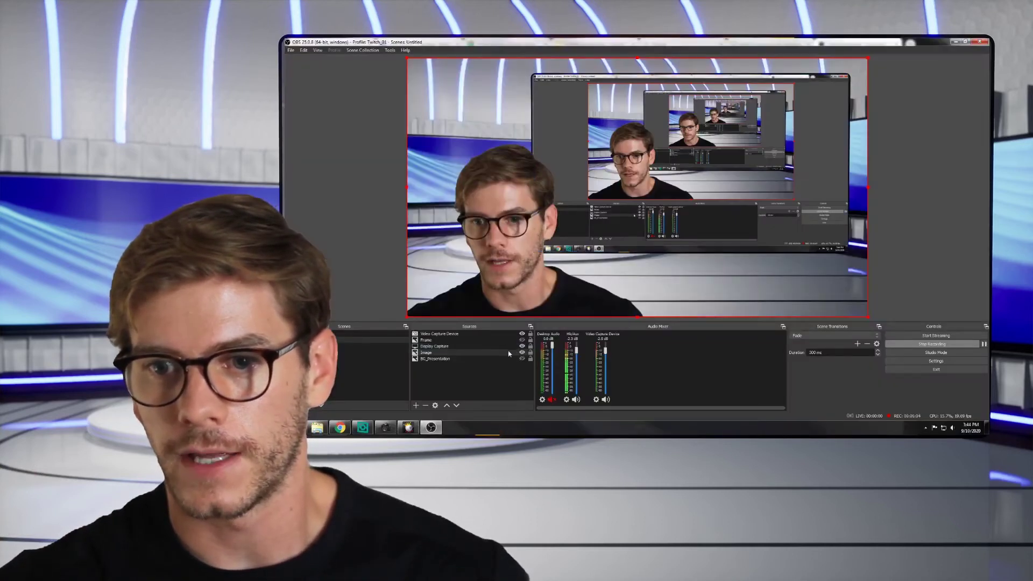
{"action": "left_click", "coordinate": [522, 353]}
{"action": "left_click", "coordinate": [522, 353]}
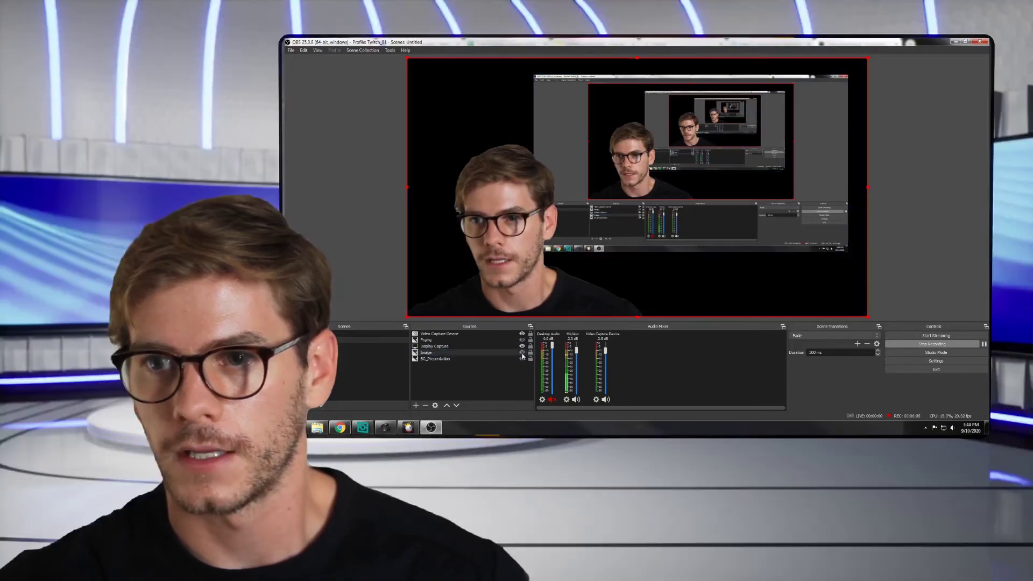
{"action": "left_click", "coordinate": [522, 353]}
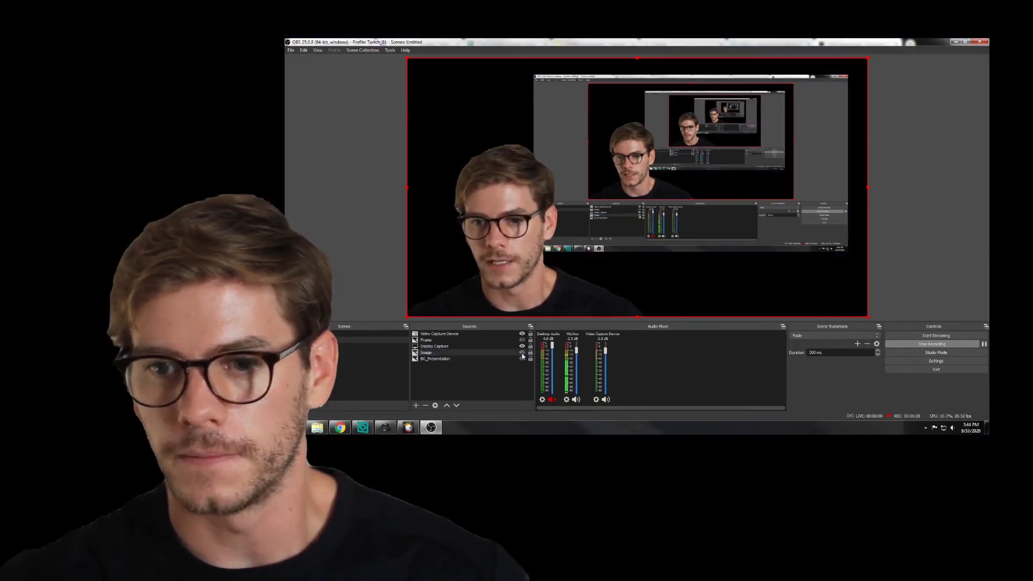
{"action": "left_click", "coordinate": [522, 353]}
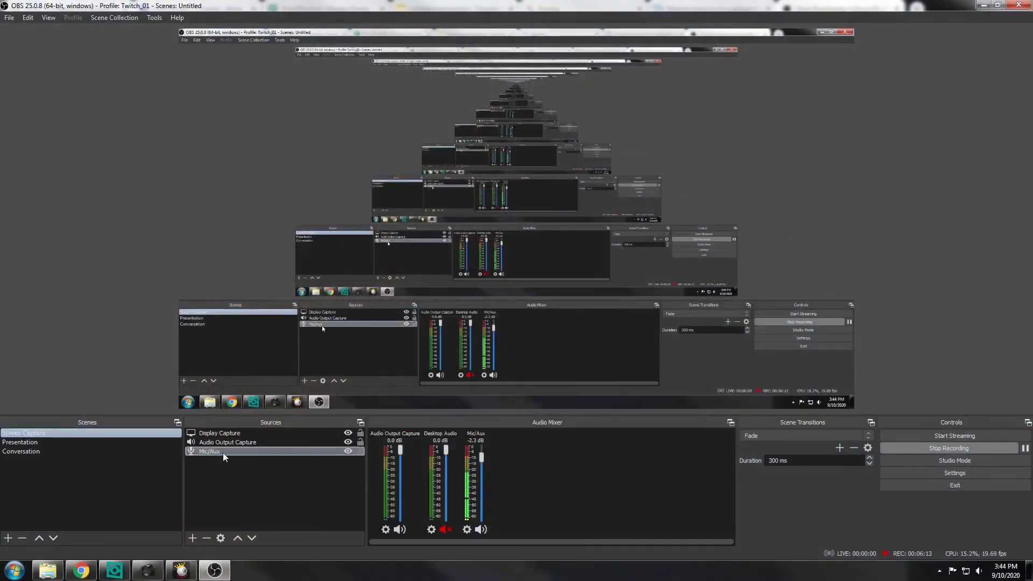
Compare the sources of the Screen Capture scene with those of the presentation layout by switching between scenes
{"action": "left_click", "coordinate": [224, 433]}
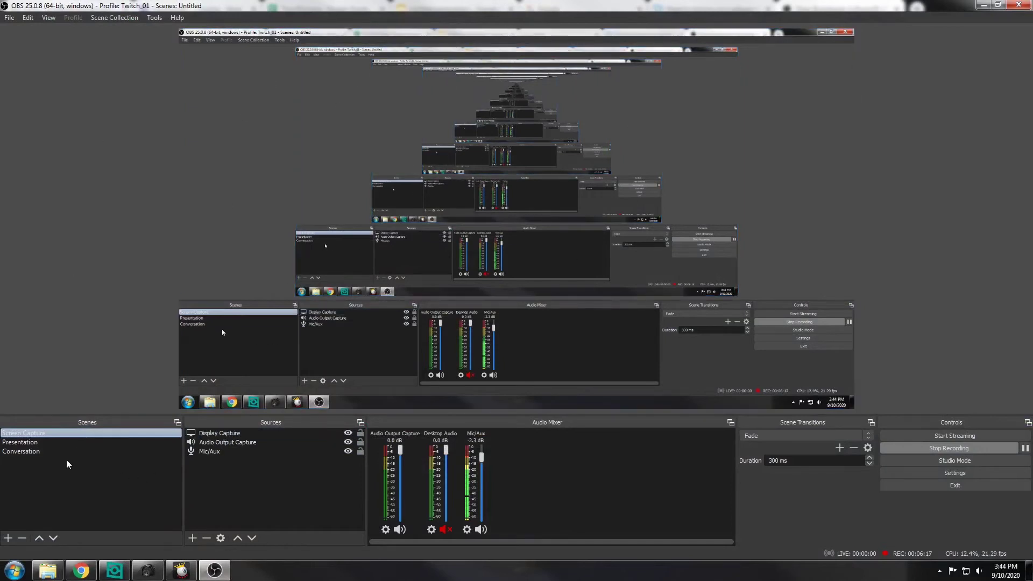
{"action": "left_click", "coordinate": [38, 451]}
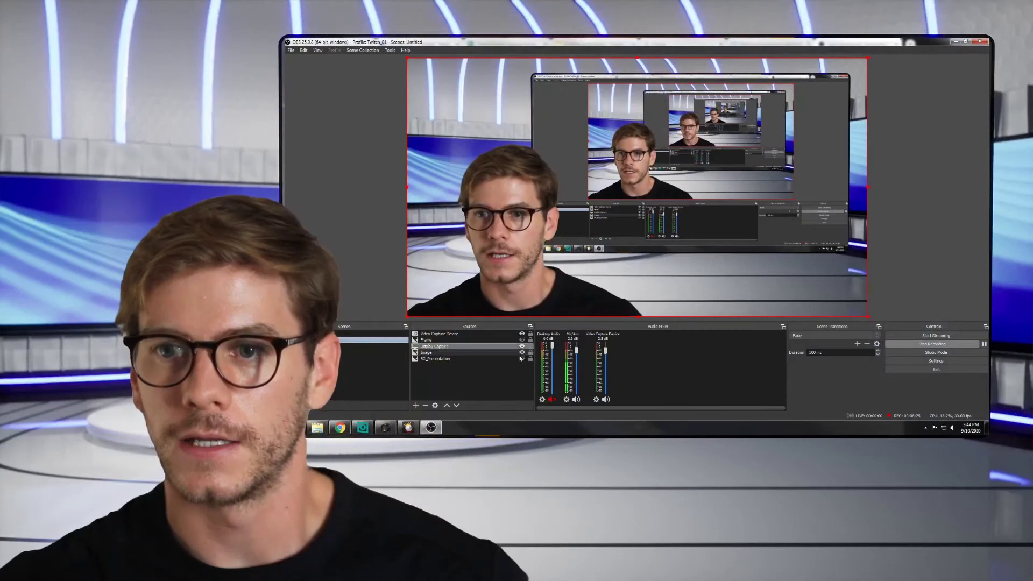
{"action": "left_click", "coordinate": [506, 353]}
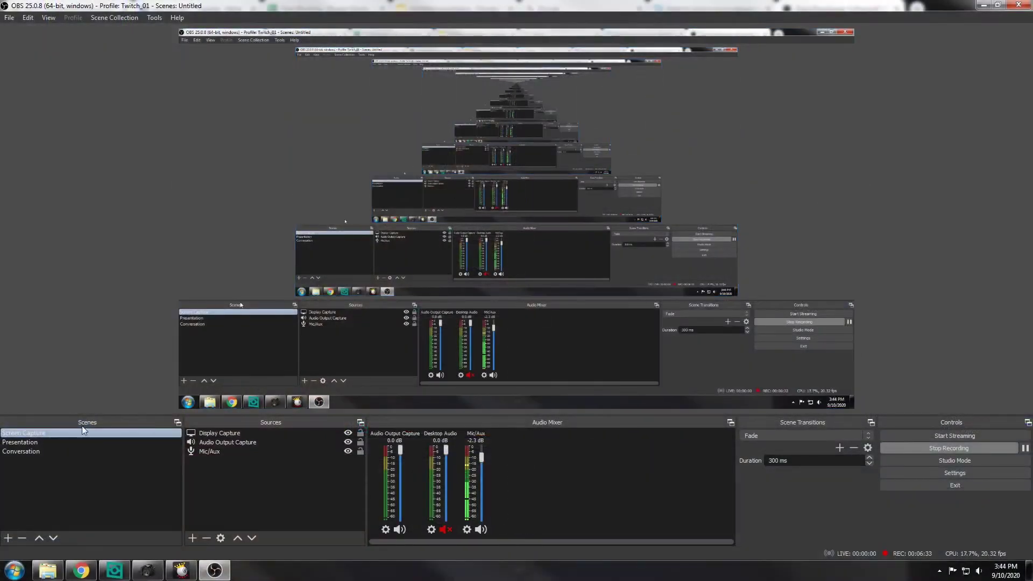
Show the Conversation scene in the preview
{"action": "left_click", "coordinate": [34, 450]}
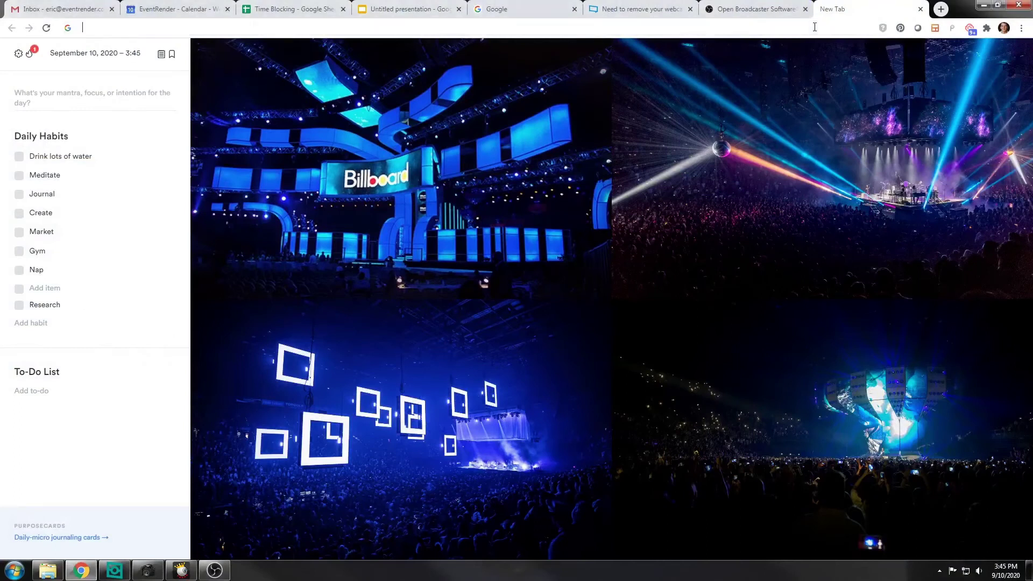
Search the web for "obs virtual cam" in the browser and open the OBS-VirtualCam page on the OBS Forums
{"action": "left_click", "coordinate": [813, 27]}
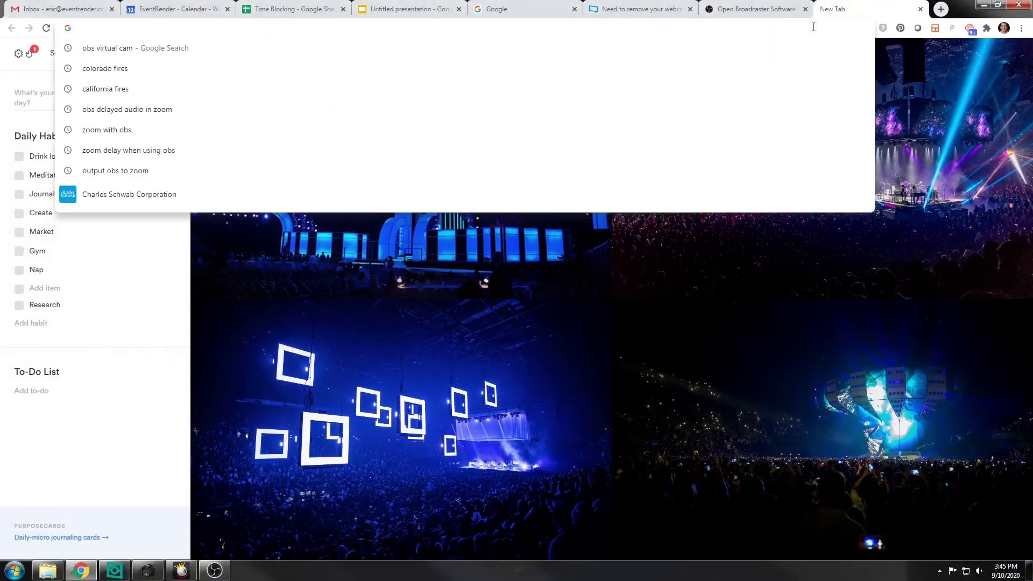
{"action": "type", "text": "obs virtual cam"}
{"action": "key", "text": "Return"}
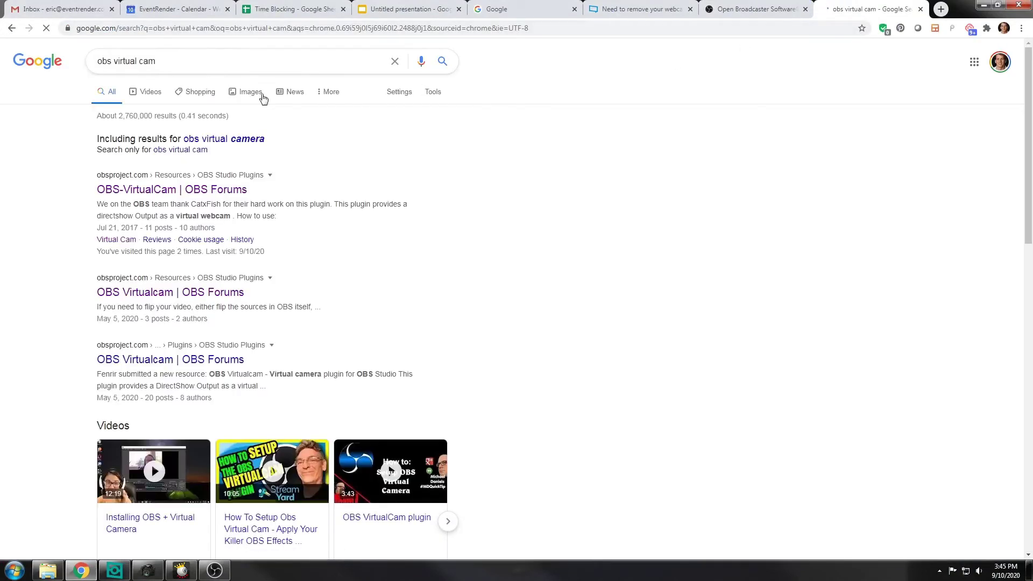
{"action": "left_click", "coordinate": [157, 191]}
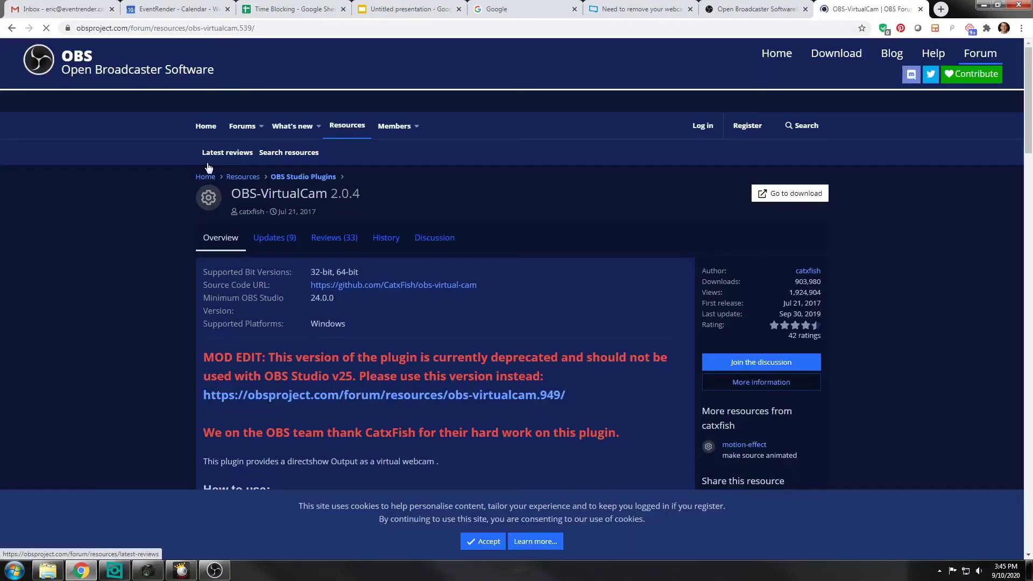
Follow the link to the OBS Virtualcam plugin version recommended for OBS Studio v25 and look over its page
{"action": "scroll", "coordinate": [93, 230], "scroll_direction": "down", "scroll_amount": 1}
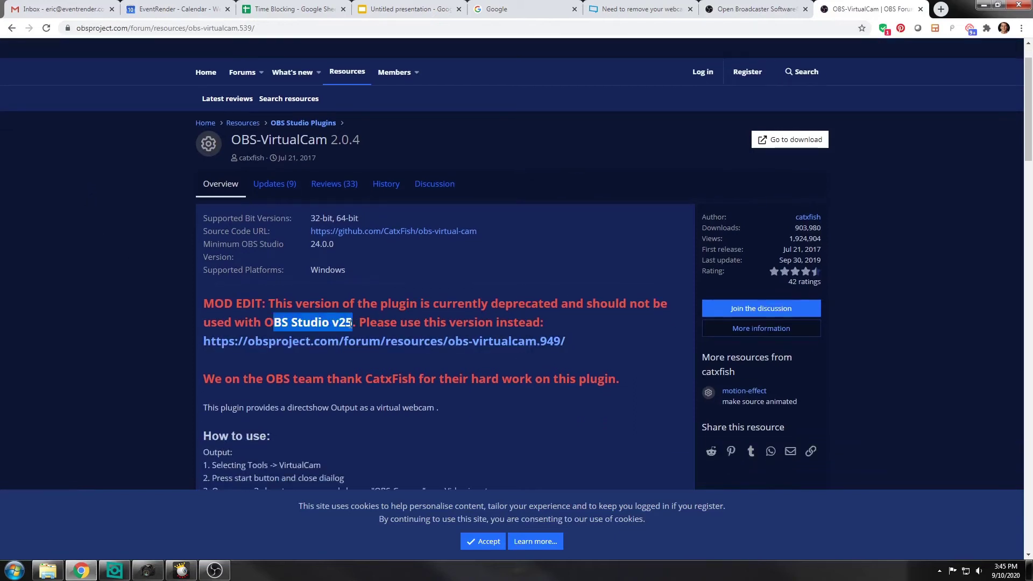
{"action": "left_click", "coordinate": [272, 341]}
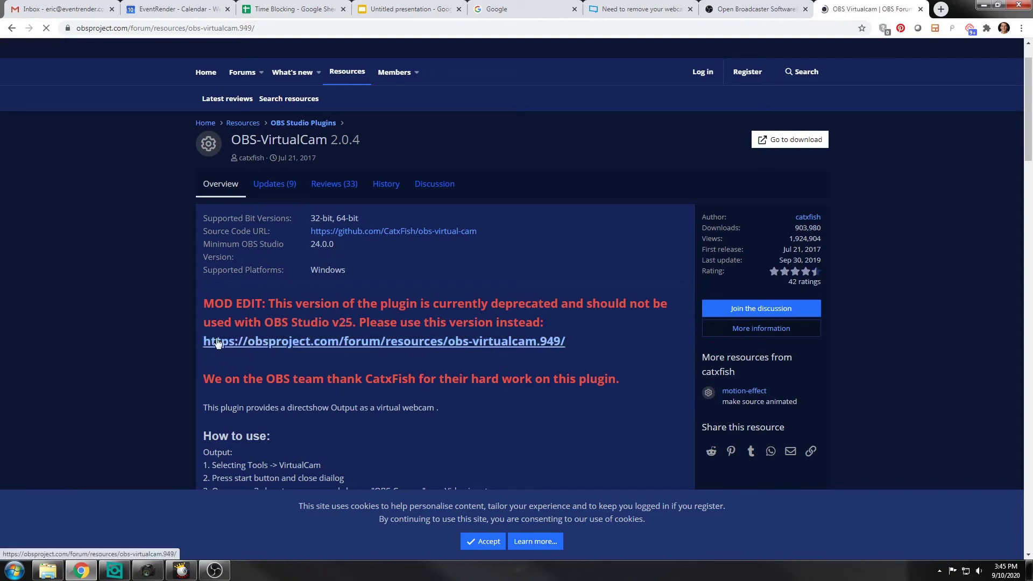
{"action": "scroll", "coordinate": [92, 308], "scroll_direction": "down", "scroll_amount": 1}
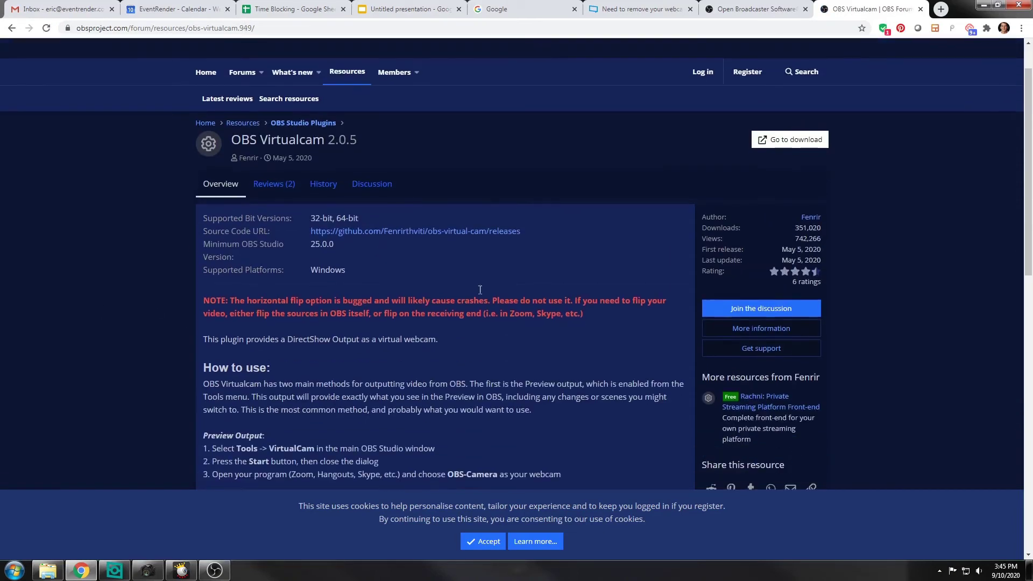
{"action": "scroll", "coordinate": [626, 267], "scroll_direction": "up", "scroll_amount": 1}
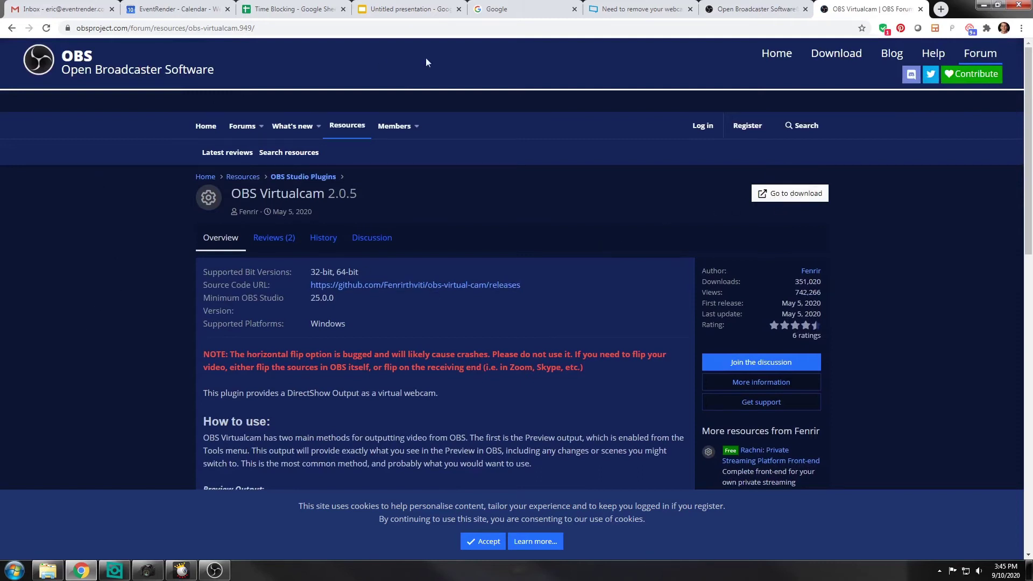
Switch to OBS Studio and start the VirtualCam output with OBS-Camera as the target camera, closing its dialog
{"action": "left_click", "coordinate": [214, 570]}
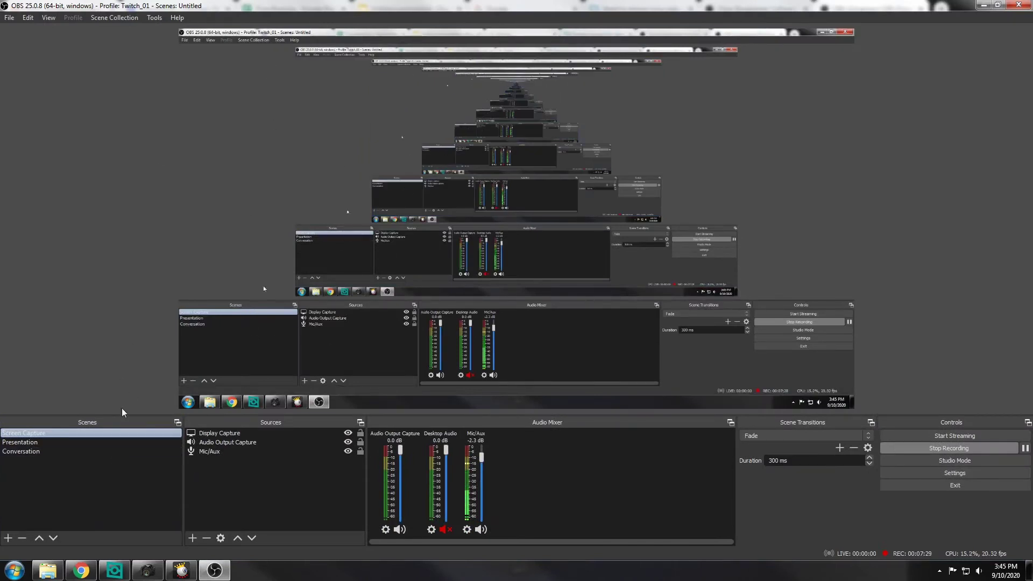
{"action": "left_click", "coordinate": [154, 18]}
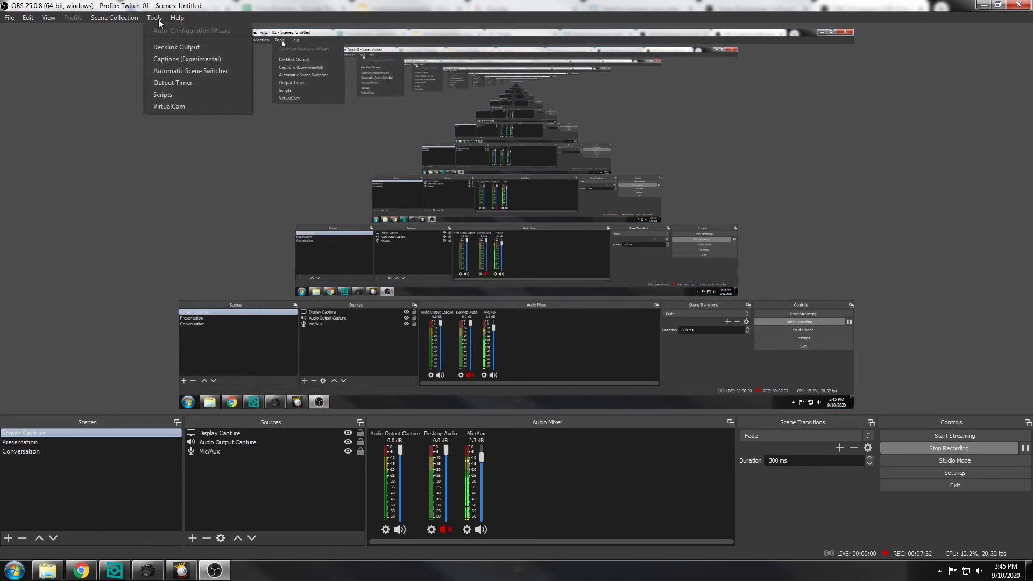
{"action": "left_click", "coordinate": [169, 106]}
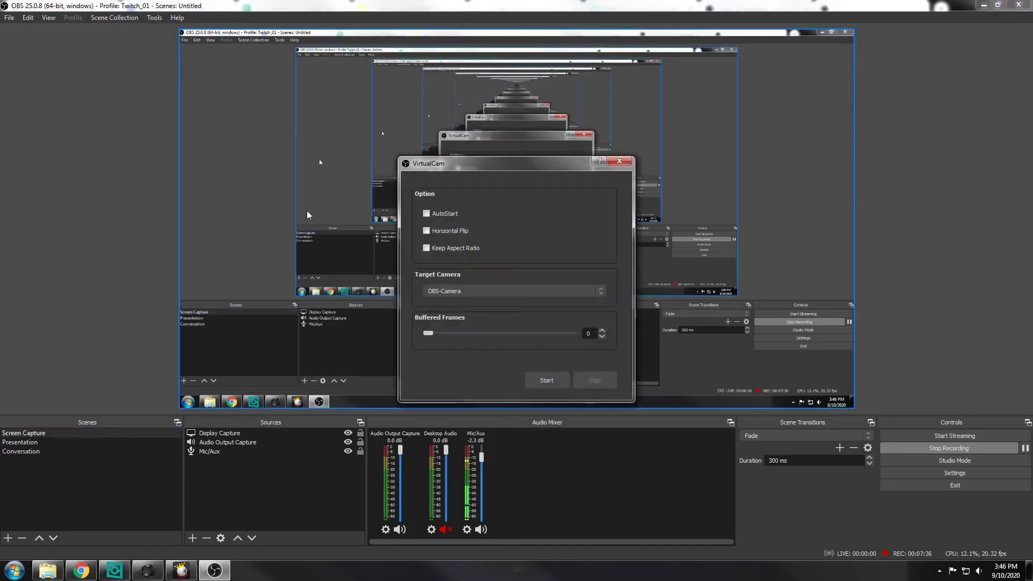
{"action": "left_click_drag", "start_coordinate": [501, 162], "coordinate": [491, 164]}
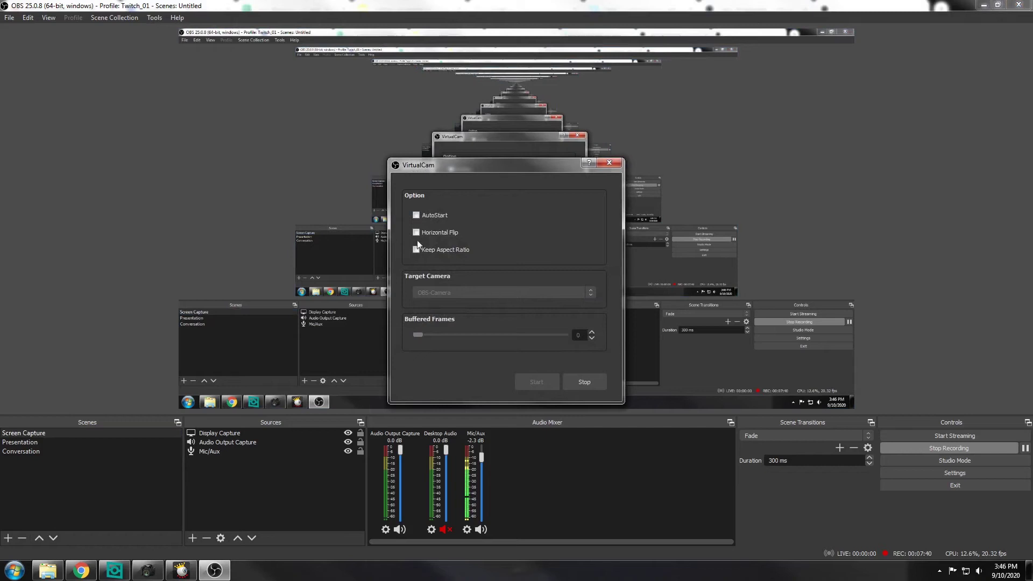
{"action": "left_click", "coordinate": [609, 163]}
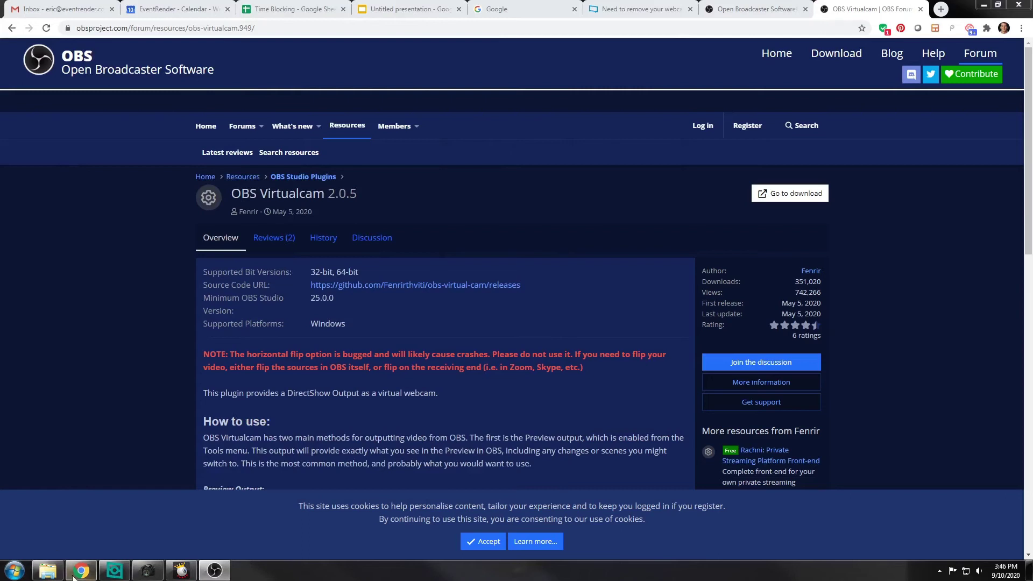
Launch Zoom and start a new meeting
{"action": "left_click", "coordinate": [15, 570]}
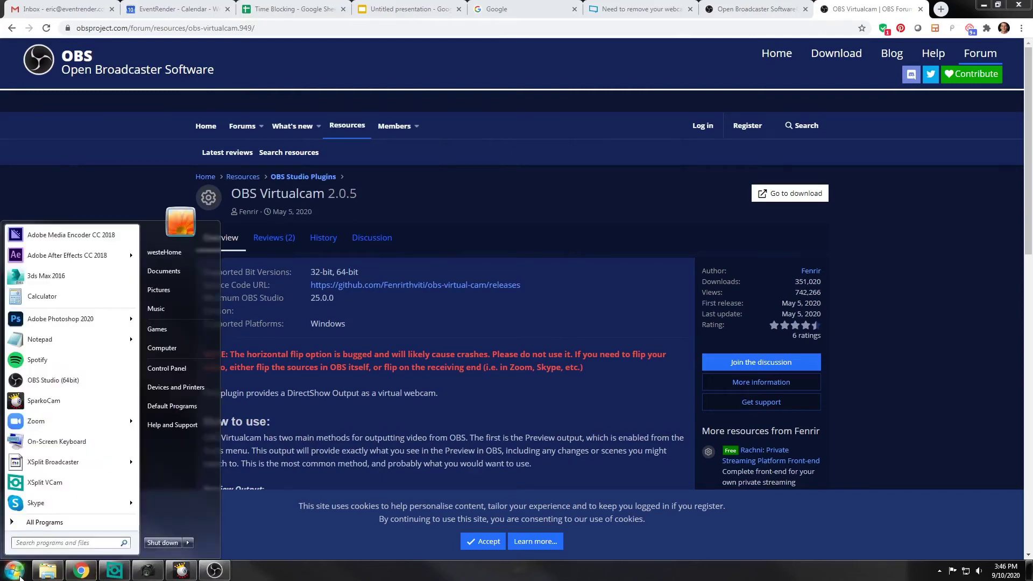
{"action": "type", "text": "zoom"}
{"action": "key", "text": "Return"}
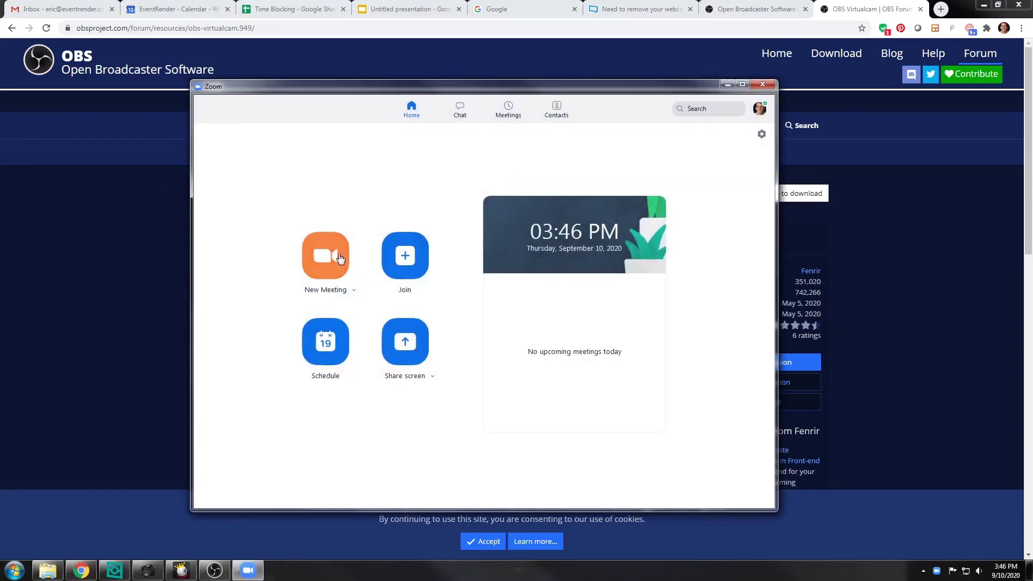
{"action": "left_click", "coordinate": [340, 259]}
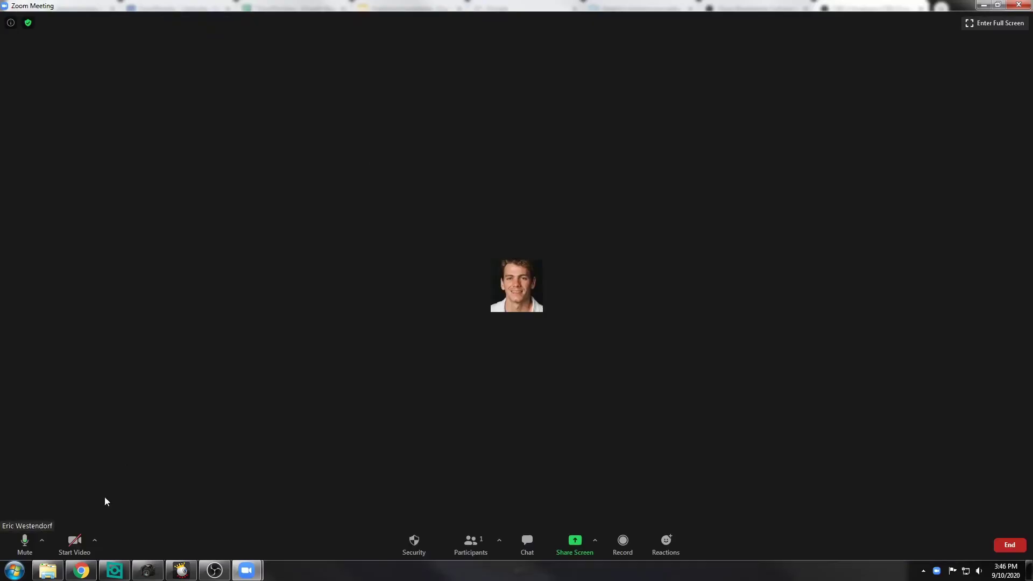
Choose OBS-Camera as the video source of the Zoom meeting
{"action": "left_click", "coordinate": [75, 544]}
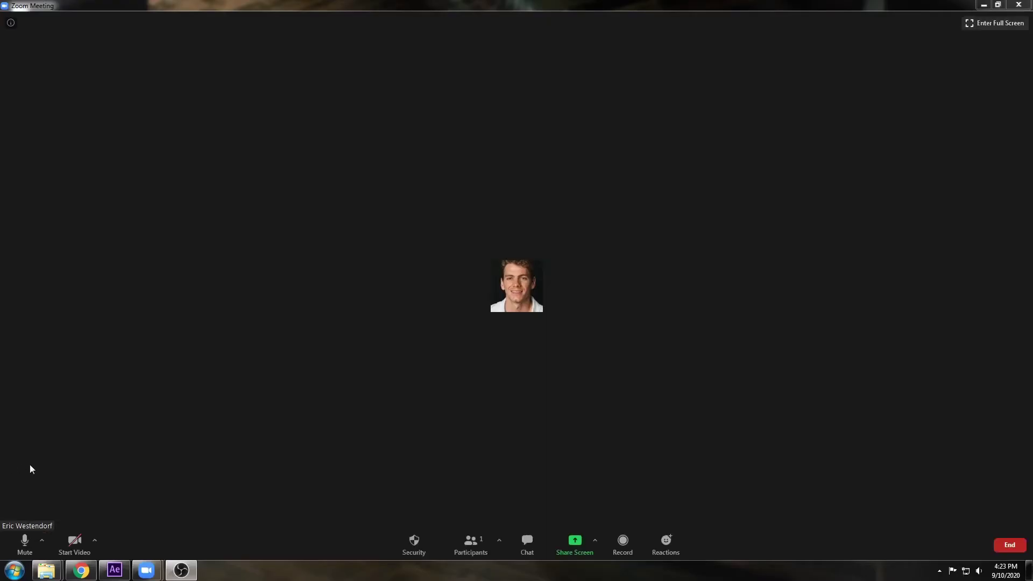
{"action": "left_click", "coordinate": [96, 542]}
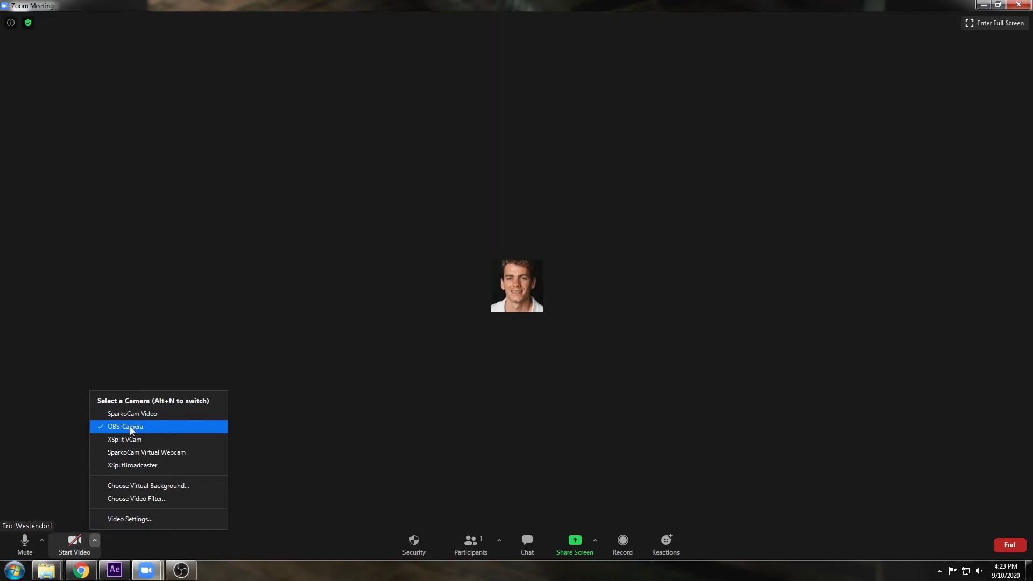
{"action": "left_click", "coordinate": [62, 432]}
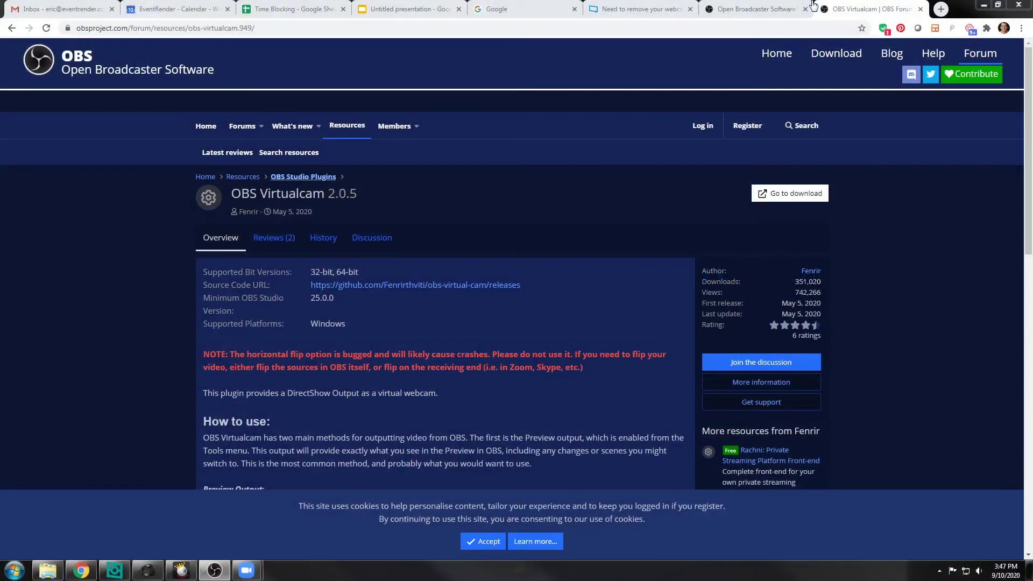
Open eventrender.com in a new browser tab and go to its Background Builder page
{"action": "left_click", "coordinate": [940, 9]}
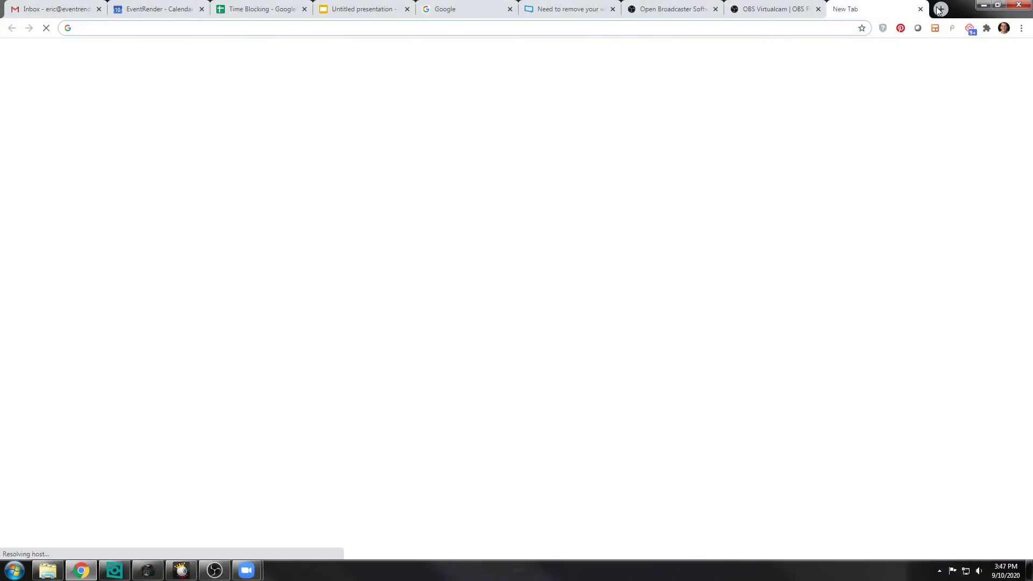
{"action": "type", "text": "eventrender.com"}
{"action": "key", "text": "Return"}
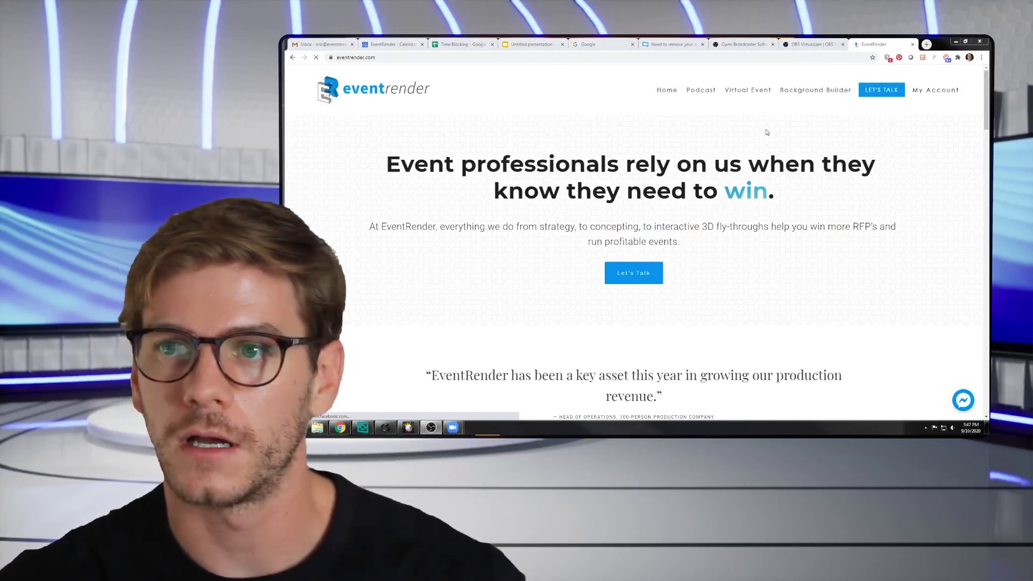
{"action": "left_click", "coordinate": [806, 92]}
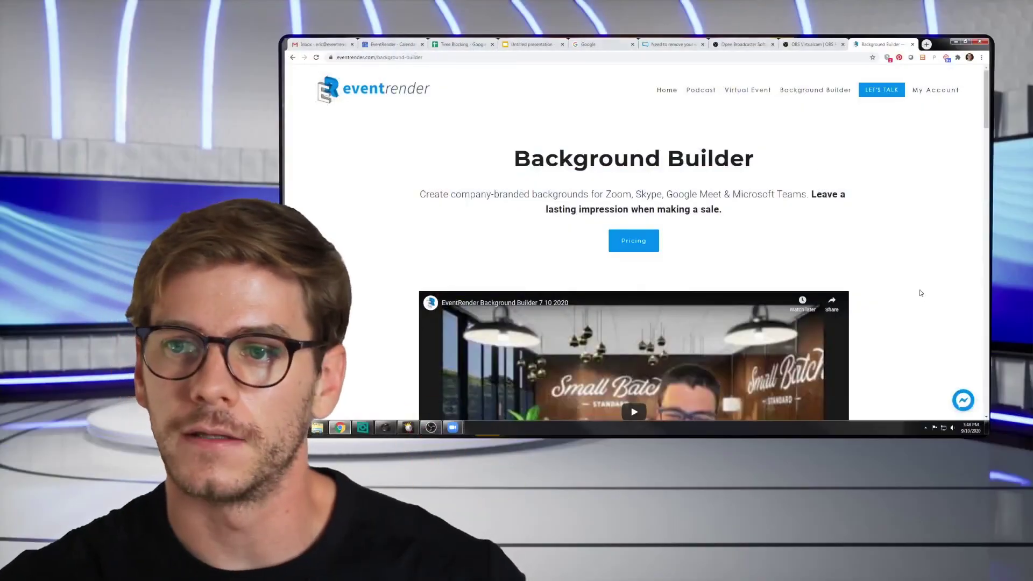
Look through the Background Builder page and open its pricing options, dismissing the mailing-list popup
{"action": "scroll", "coordinate": [903, 292], "scroll_direction": "down", "scroll_amount": 12}
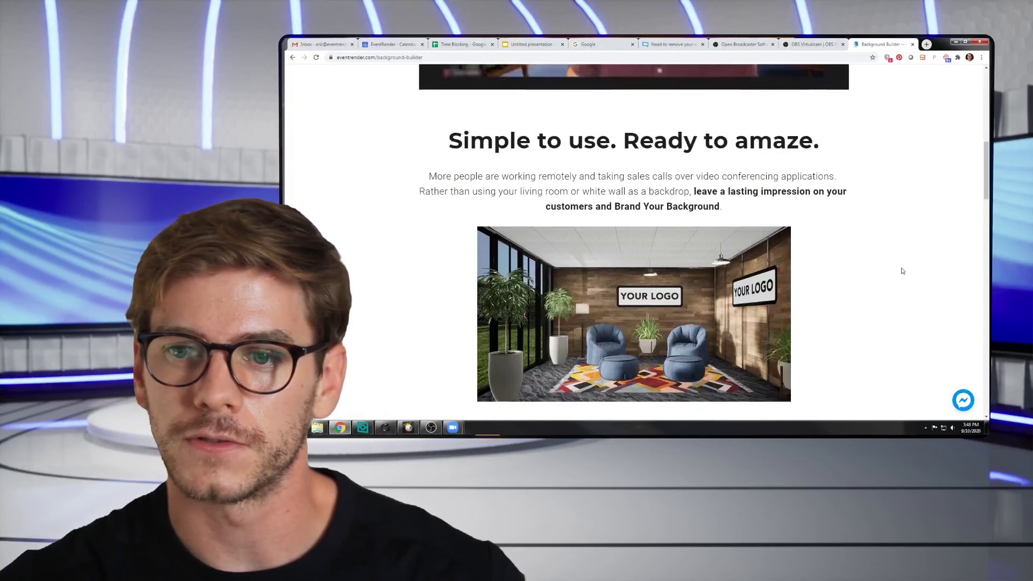
{"action": "scroll", "coordinate": [902, 270], "scroll_direction": "up", "scroll_amount": 5}
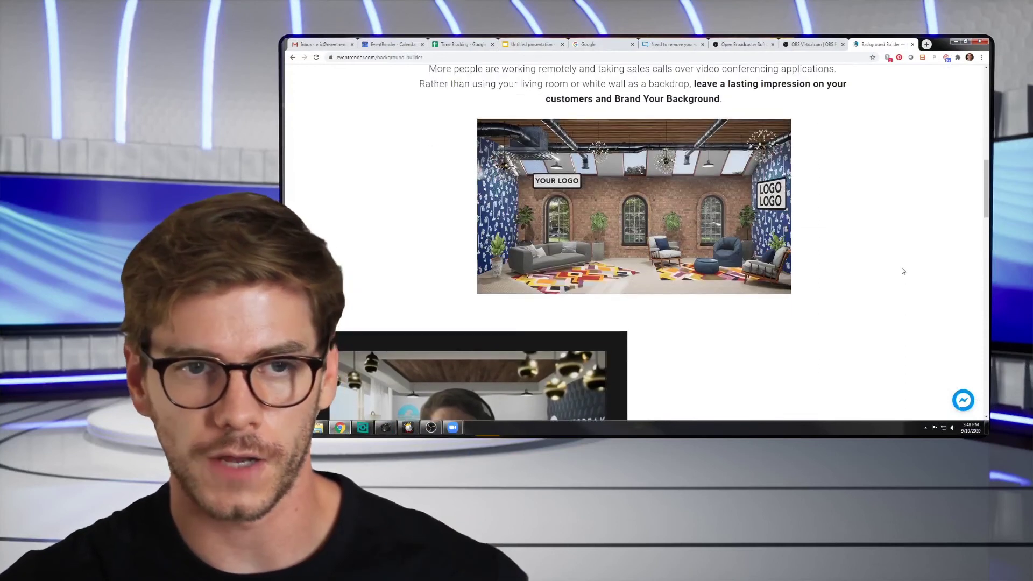
{"action": "scroll", "coordinate": [902, 271], "scroll_direction": "up", "scroll_amount": 8}
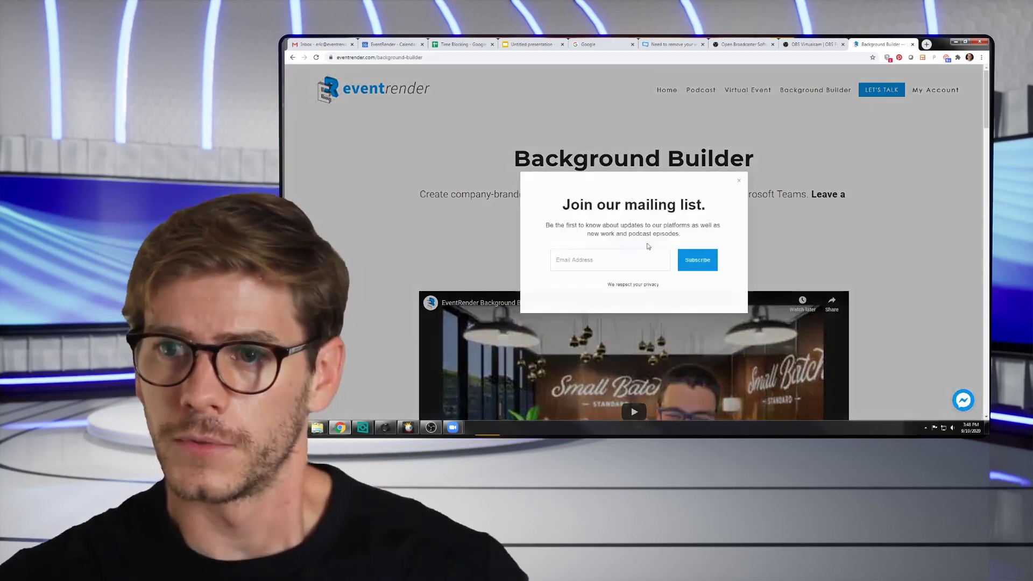
{"action": "left_click", "coordinate": [740, 181]}
{"action": "left_click", "coordinate": [646, 241]}
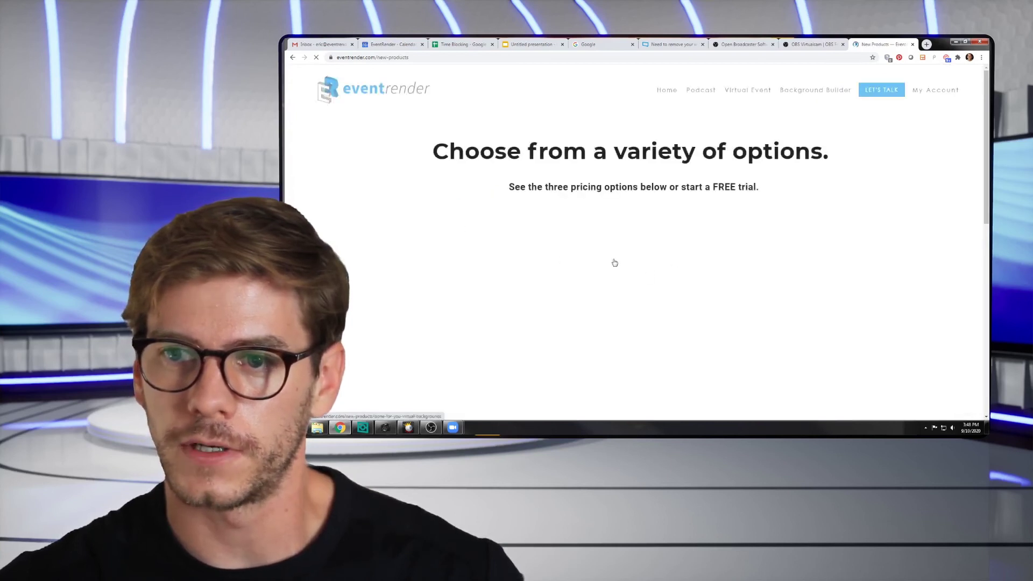
Examine the offered virtual background products and their pricing, from the free trial to the customized backgrounds
{"action": "scroll", "coordinate": [723, 304], "scroll_direction": "down", "scroll_amount": 4}
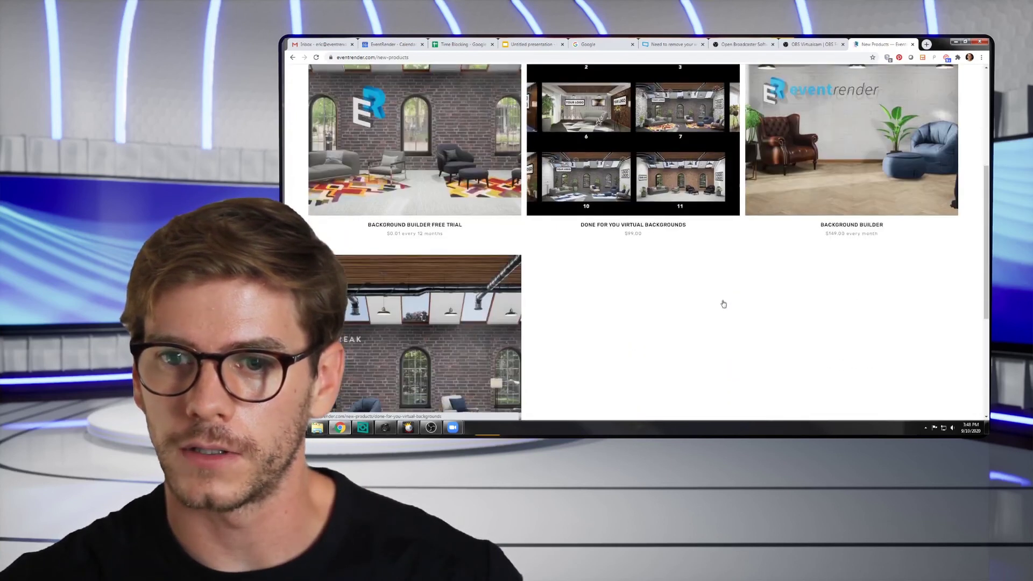
{"action": "scroll", "coordinate": [690, 292], "scroll_direction": "up", "scroll_amount": 2}
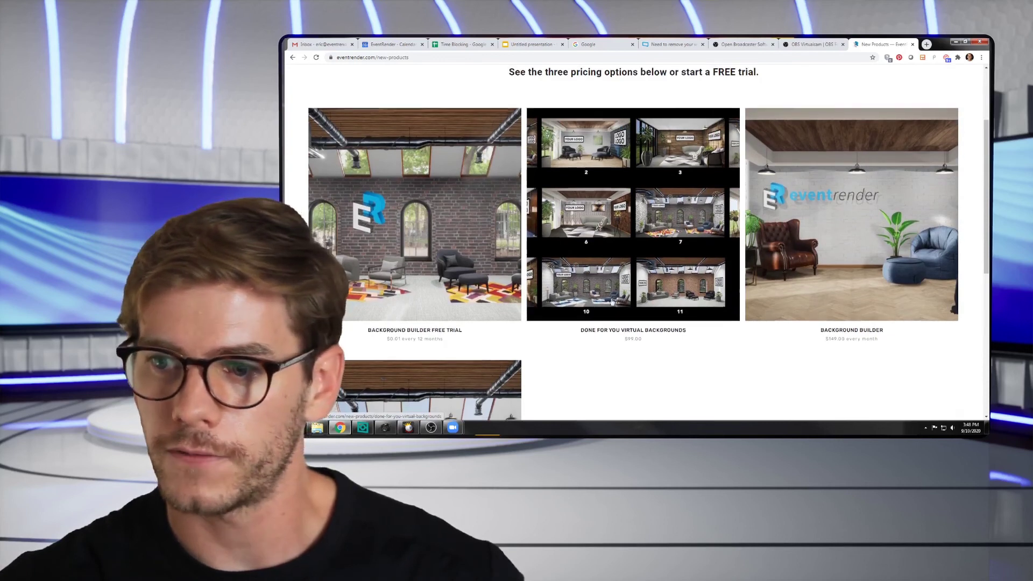
{"action": "scroll", "coordinate": [608, 310], "scroll_direction": "down", "scroll_amount": 3}
{"action": "scroll", "coordinate": [575, 317], "scroll_direction": "down", "scroll_amount": 2}
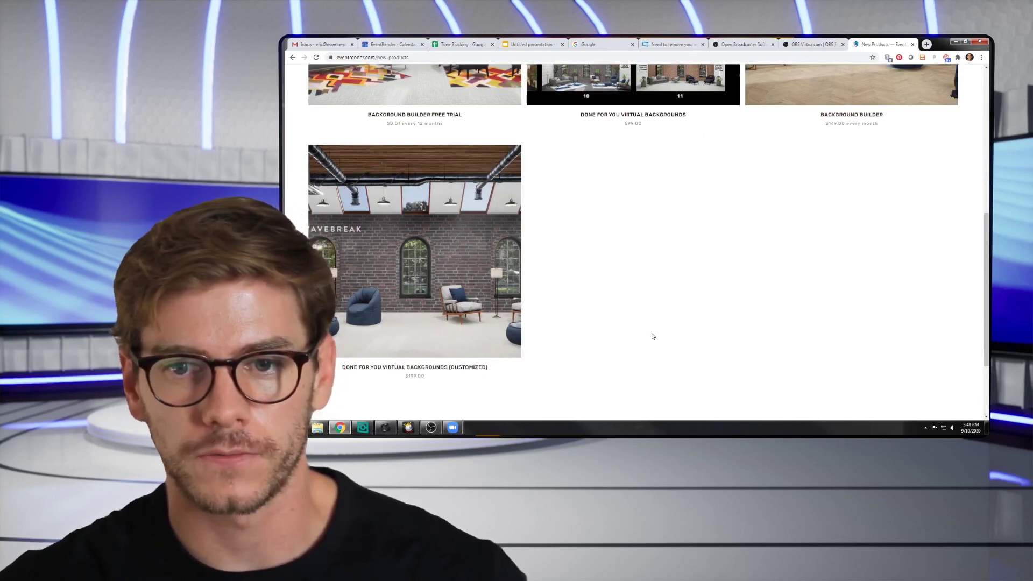
{"action": "scroll", "coordinate": [639, 289], "scroll_direction": "up", "scroll_amount": 6}
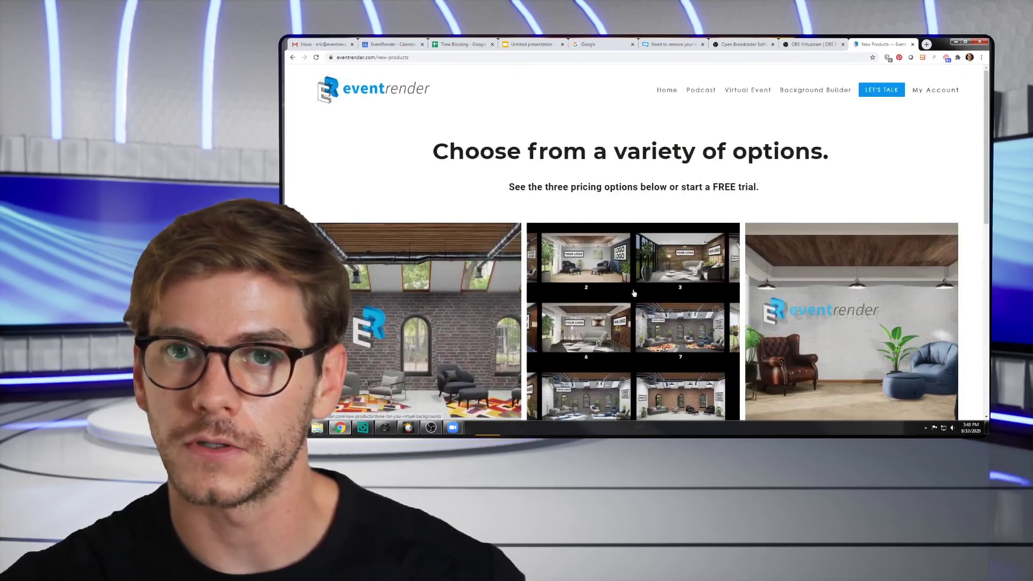
{"action": "scroll", "coordinate": [571, 172], "scroll_direction": "down", "scroll_amount": 2}
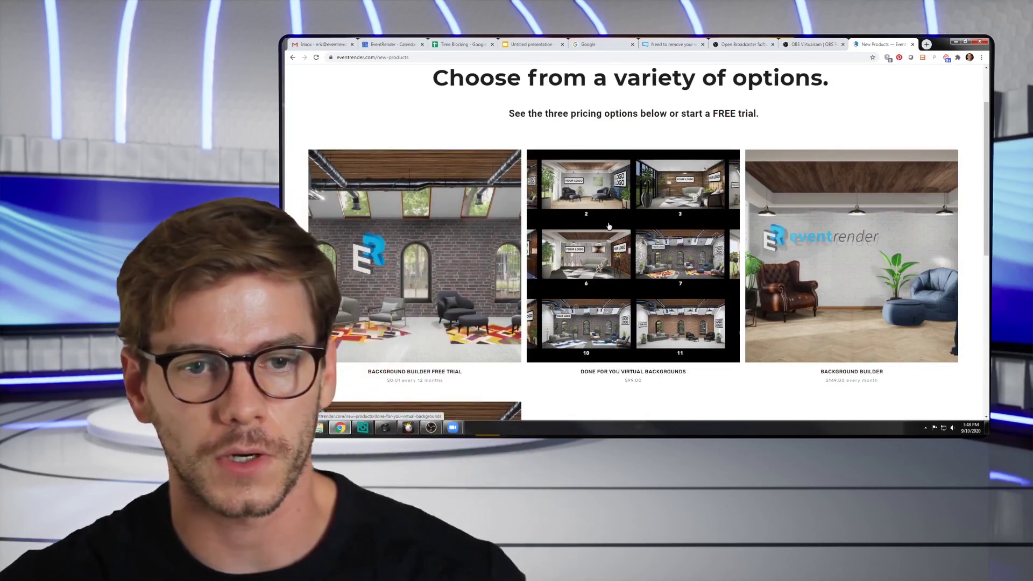
{"action": "scroll", "coordinate": [608, 225], "scroll_direction": "down", "scroll_amount": 4}
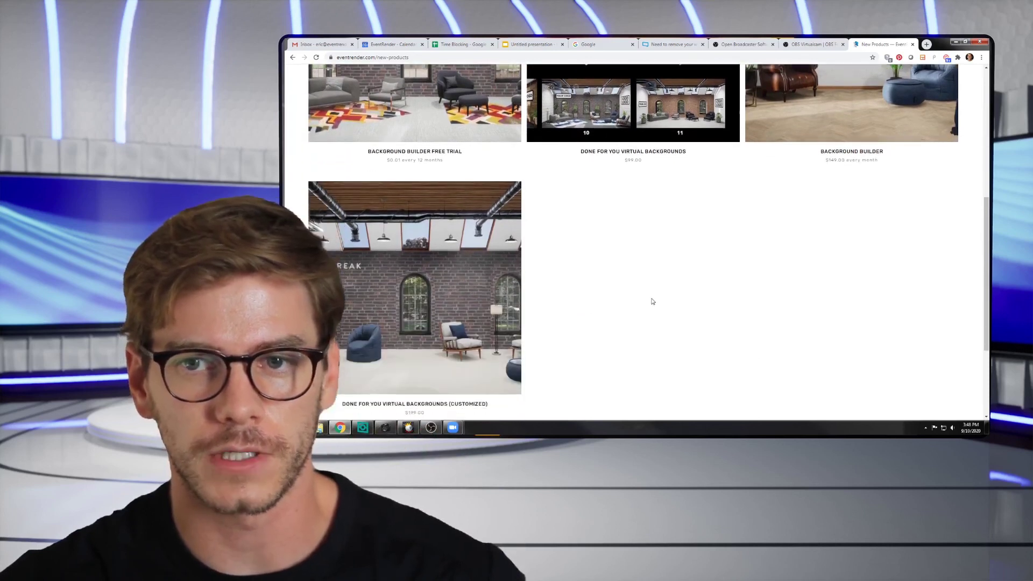
{"action": "scroll", "coordinate": [652, 302], "scroll_direction": "up", "scroll_amount": 5}
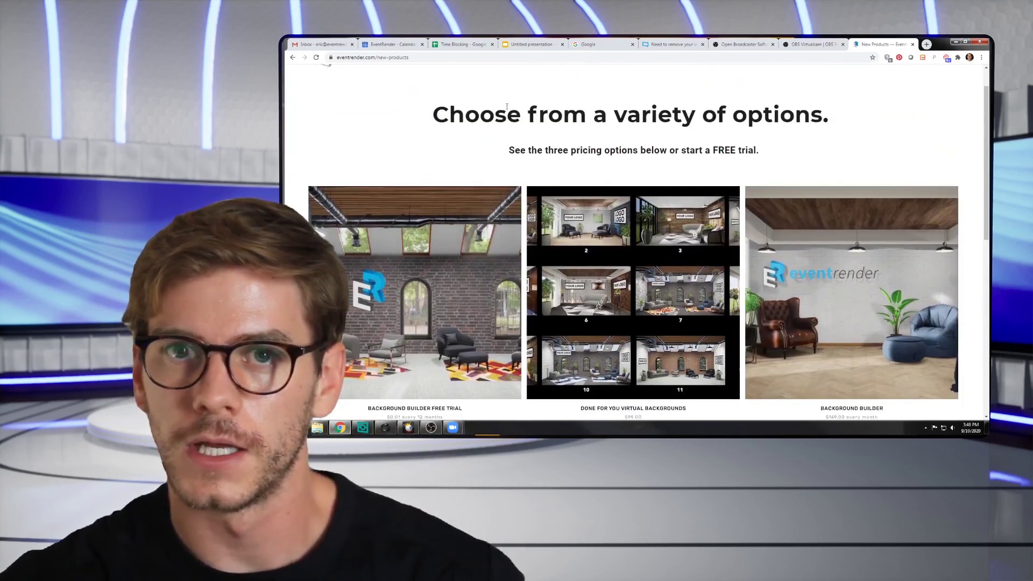